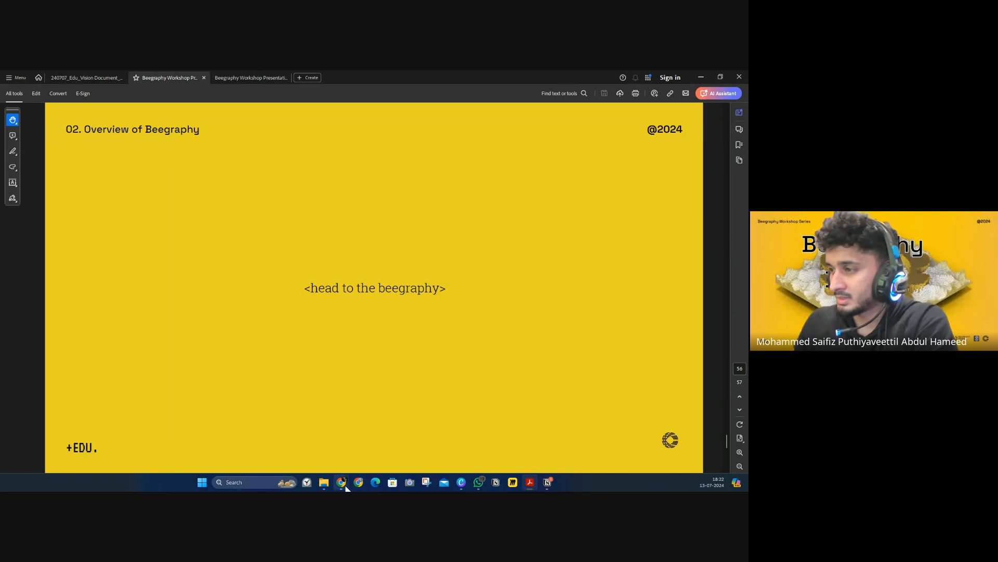
# Switch to the BeeGraphy workspace in the browser and delete the existing Box node
pyautogui.moveTo(342, 484)
pyautogui.click(329, 454)
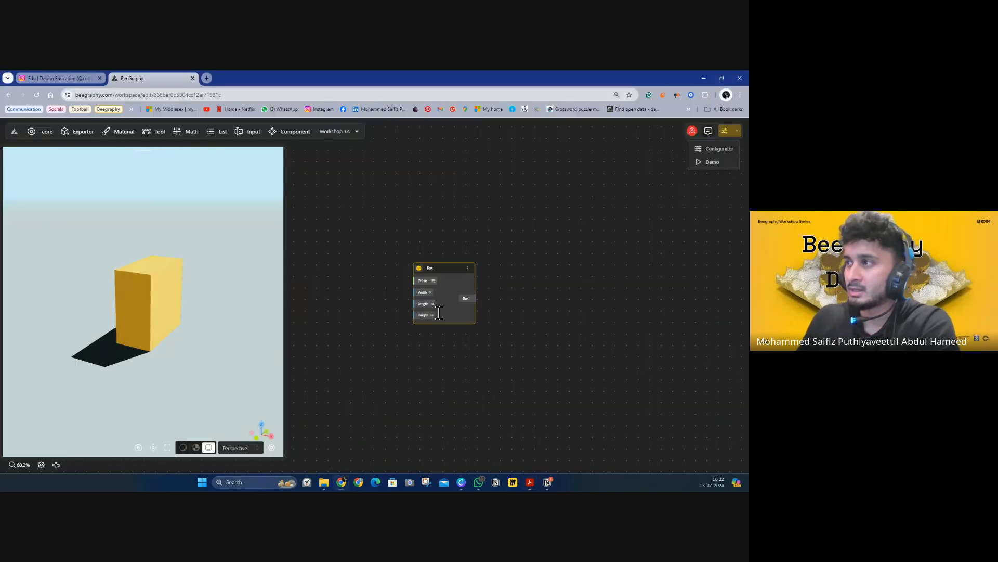
pyautogui.click(447, 268)
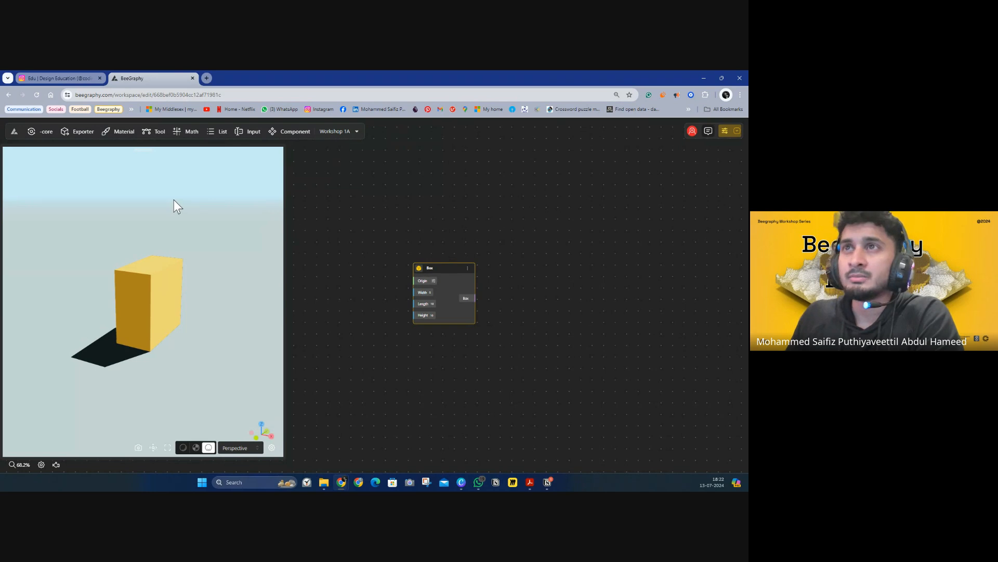
pyautogui.click(437, 260)
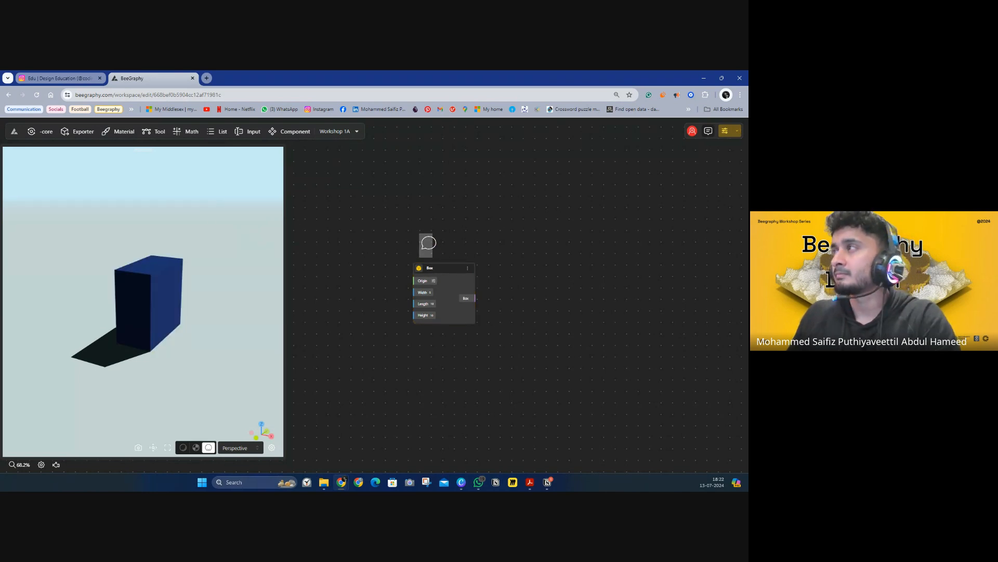
pyautogui.moveTo(407, 257); pyautogui.dragTo(427, 263)
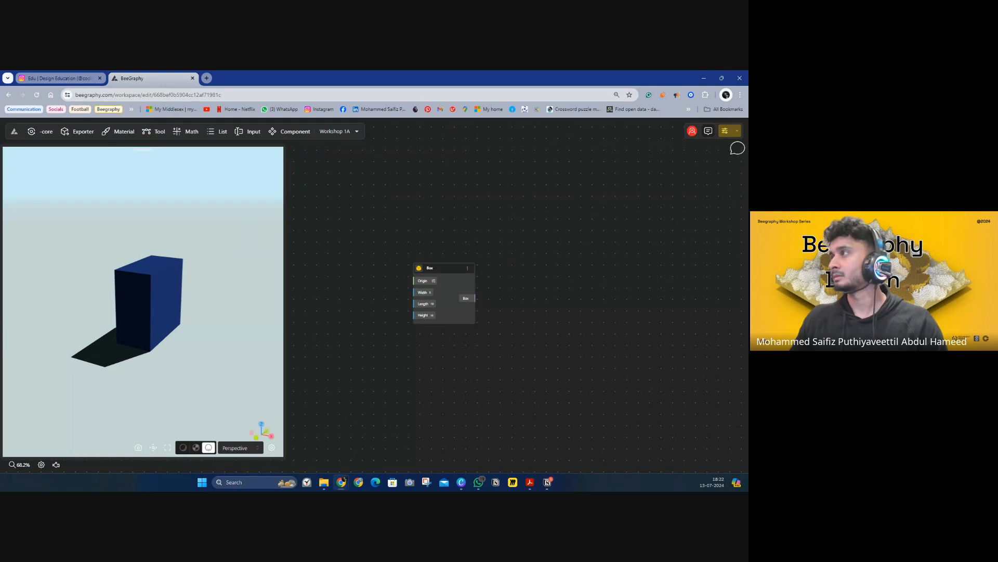
pyautogui.click(712, 132)
pyautogui.scroll(5, 704, 140)
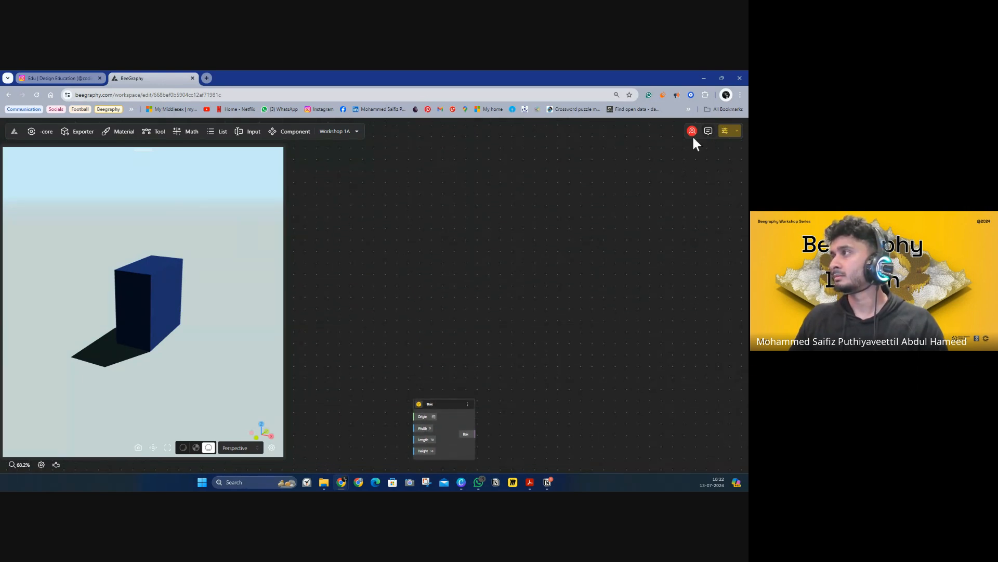
pyautogui.scroll(-3, 437, 379)
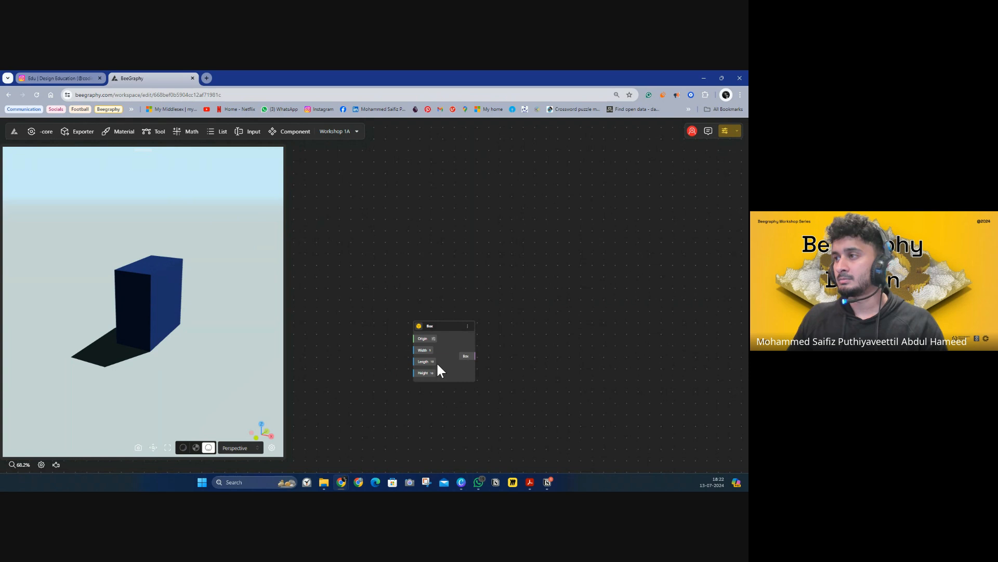
pyautogui.click(441, 331)
pyautogui.press('Delete')
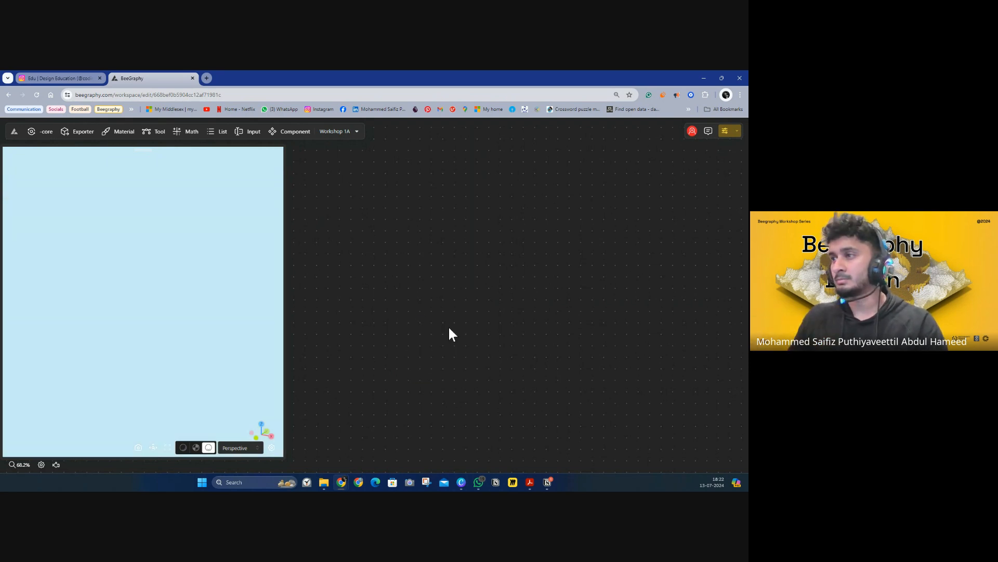
# Add a Rectangle node to the empty node canvas
pyautogui.doubleClick(441, 248)
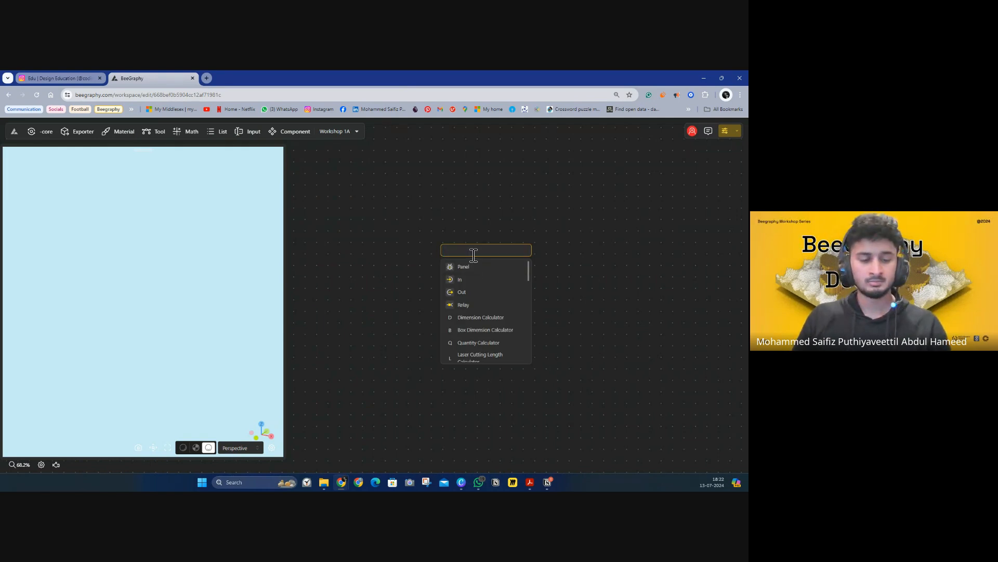
pyautogui.write('rect')
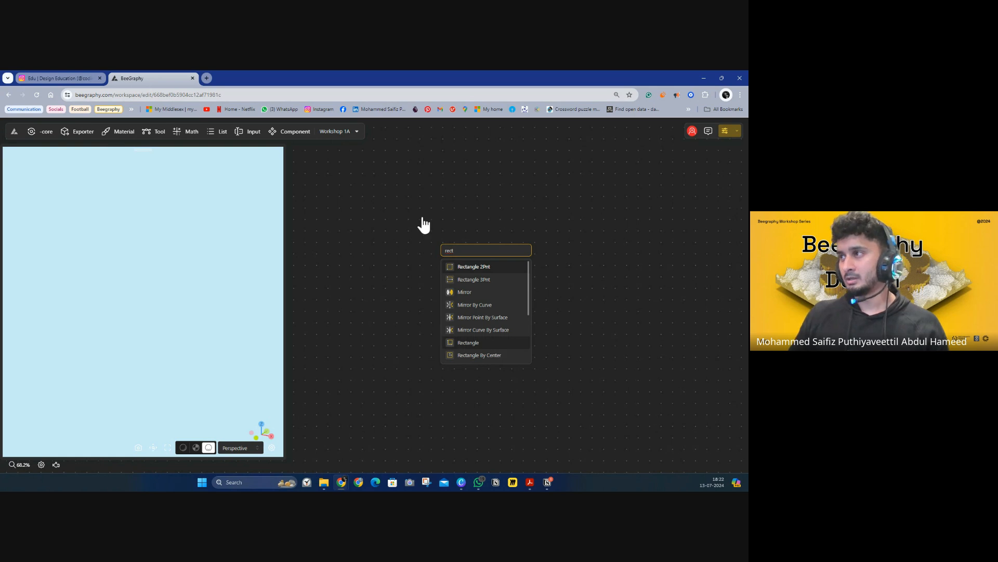
pyautogui.click(468, 342)
pyautogui.moveTo(173, 311)
pyautogui.mouseDown()
pyautogui.moveTo(188, 323)
pyautogui.moveTo(213, 310)
pyautogui.moveTo(160, 307)
pyautogui.mouseUp()
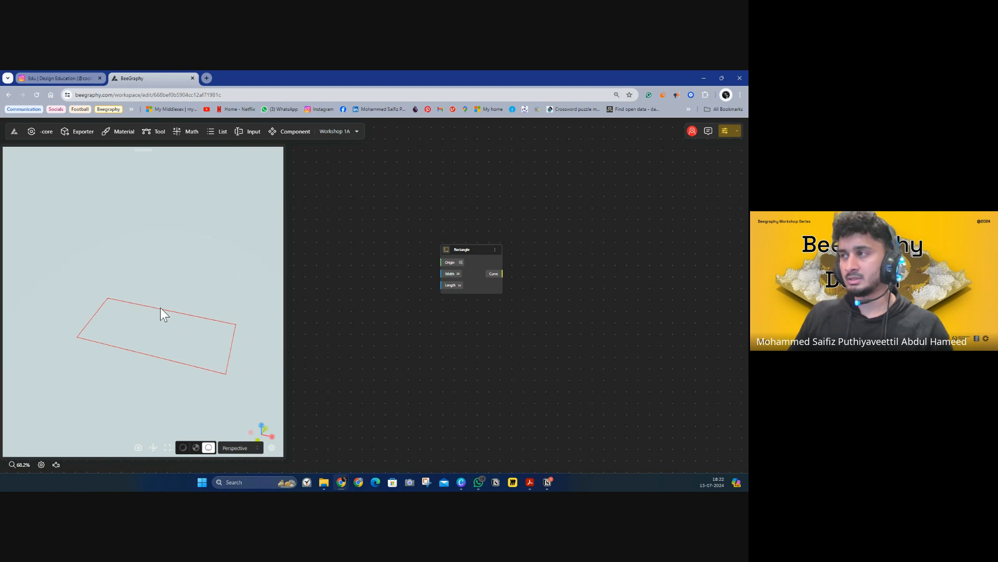
# Reposition the Rectangle node on the canvas to leave free space ahead of its inputs
pyautogui.scroll(3, 466, 256)
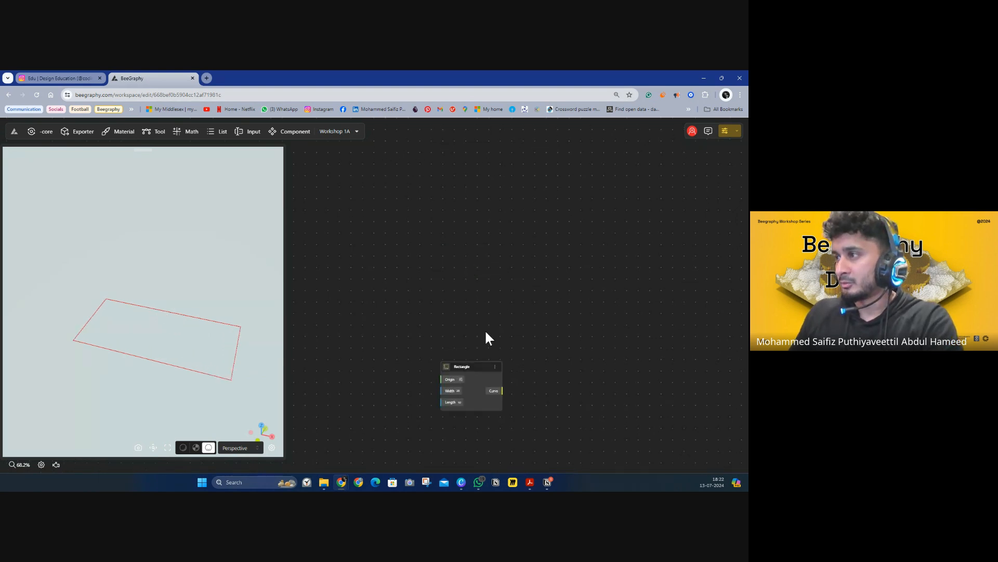
pyautogui.scroll(-2, 483, 330)
pyautogui.scroll(5, 473, 315)
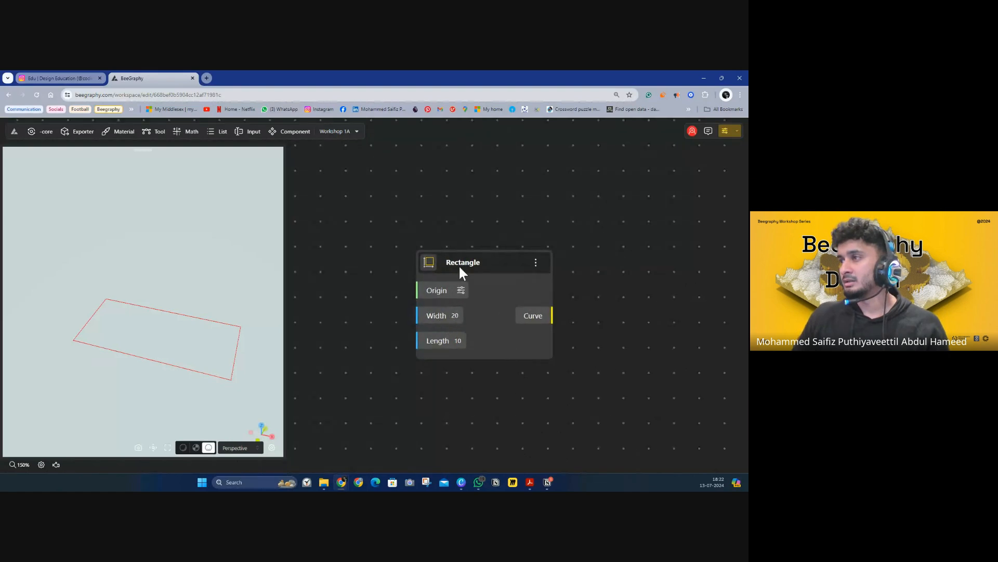
pyautogui.moveTo(459, 270); pyautogui.dragTo(588, 203)
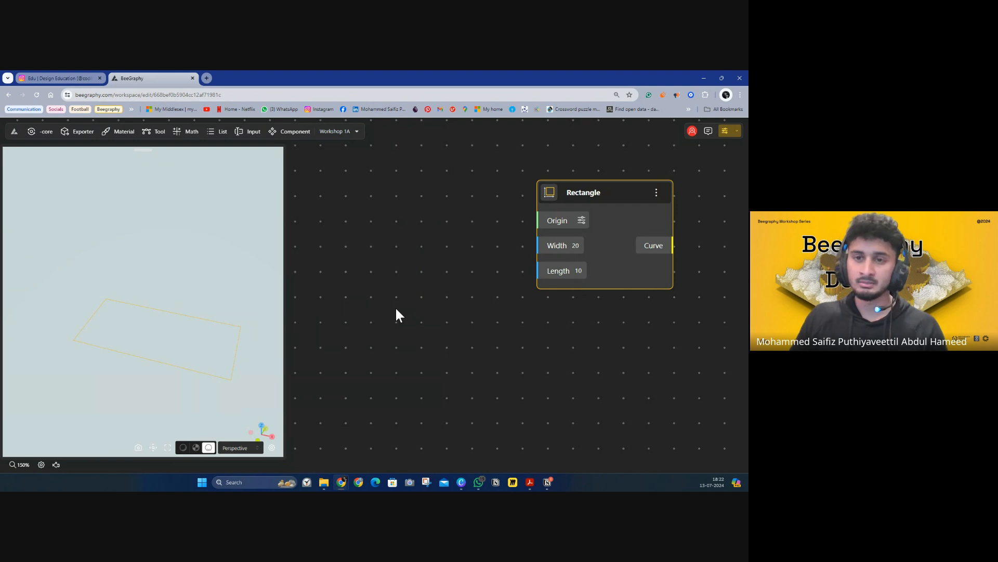
pyautogui.scroll(-2, 392, 307)
pyautogui.scroll(-1, 392, 310)
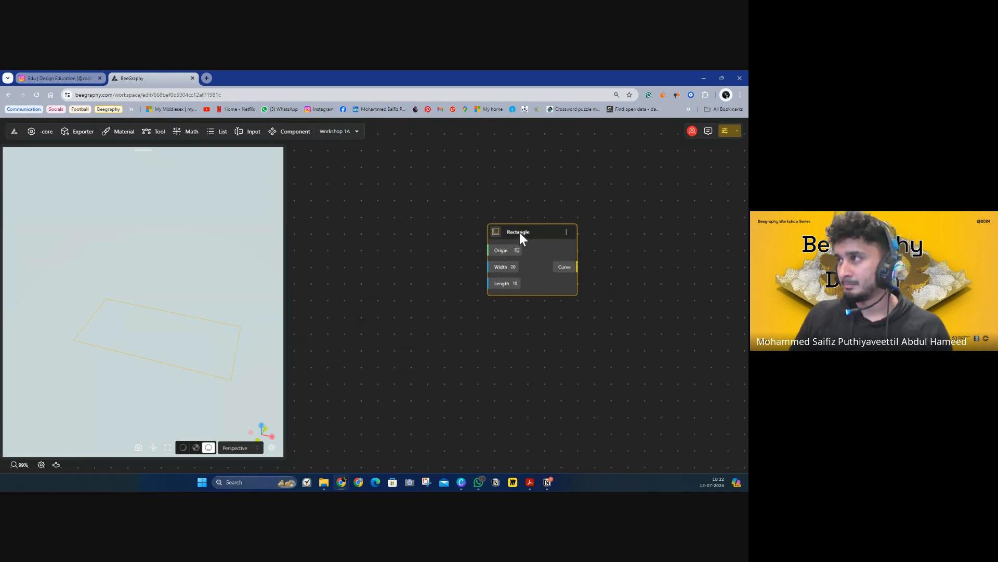
pyautogui.moveTo(520, 232); pyautogui.dragTo(566, 220)
# Add a Construct Point node ahead of the Rectangle node, connect its Point output to Origin, and space the two nodes apart
pyautogui.doubleClick(354, 191)
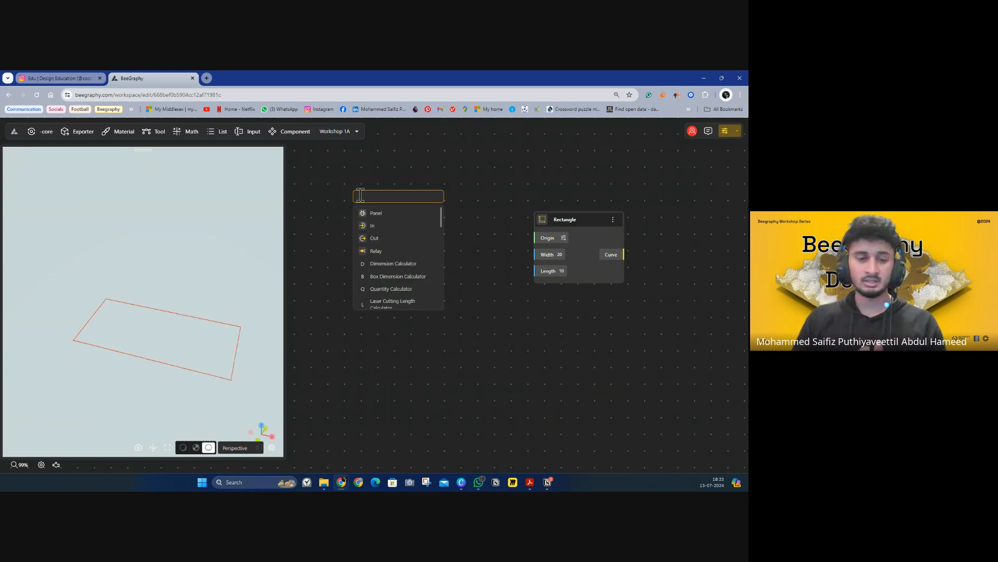
pyautogui.write('point')
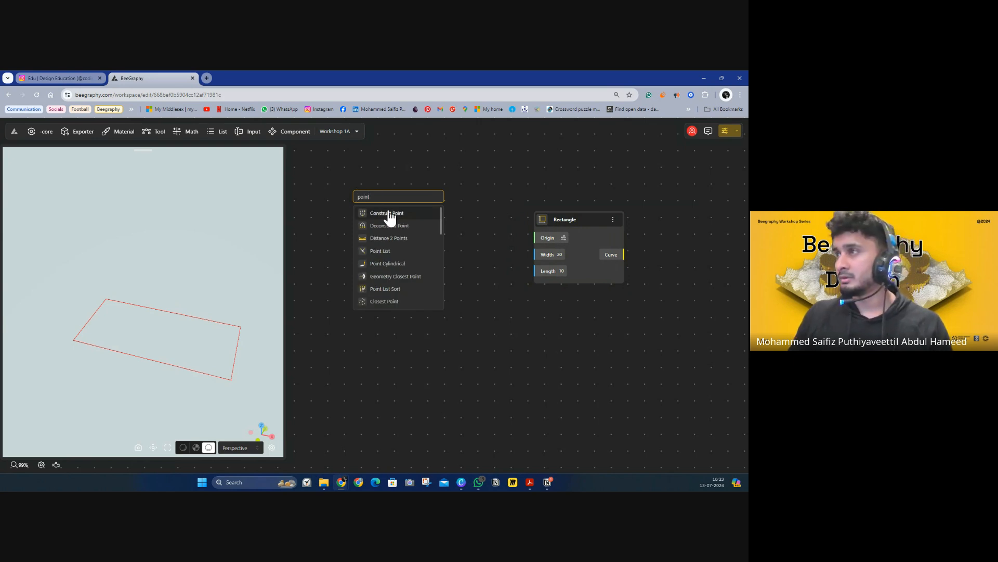
pyautogui.click(390, 216)
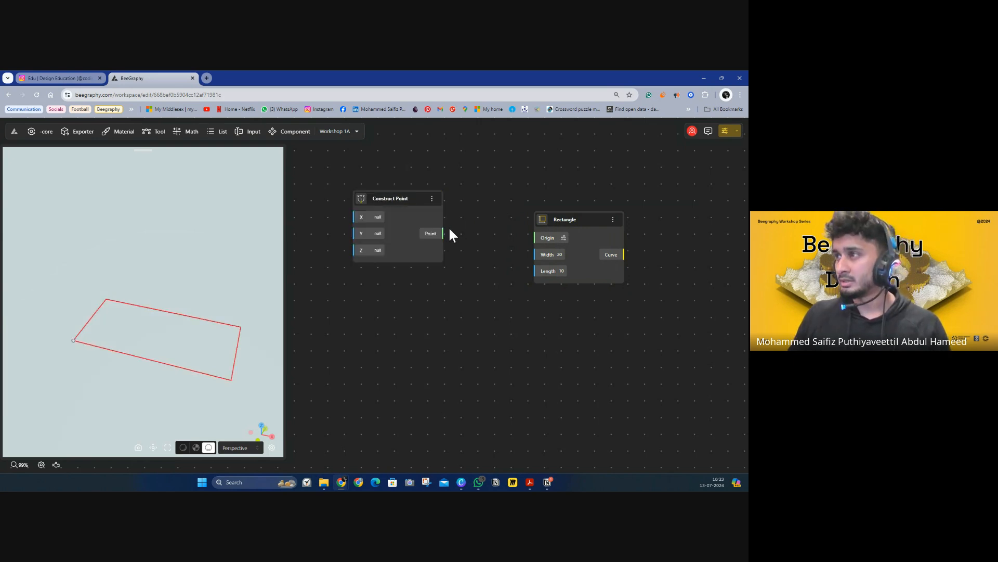
pyautogui.moveTo(499, 229); pyautogui.dragTo(601, 217)
pyautogui.click(575, 224)
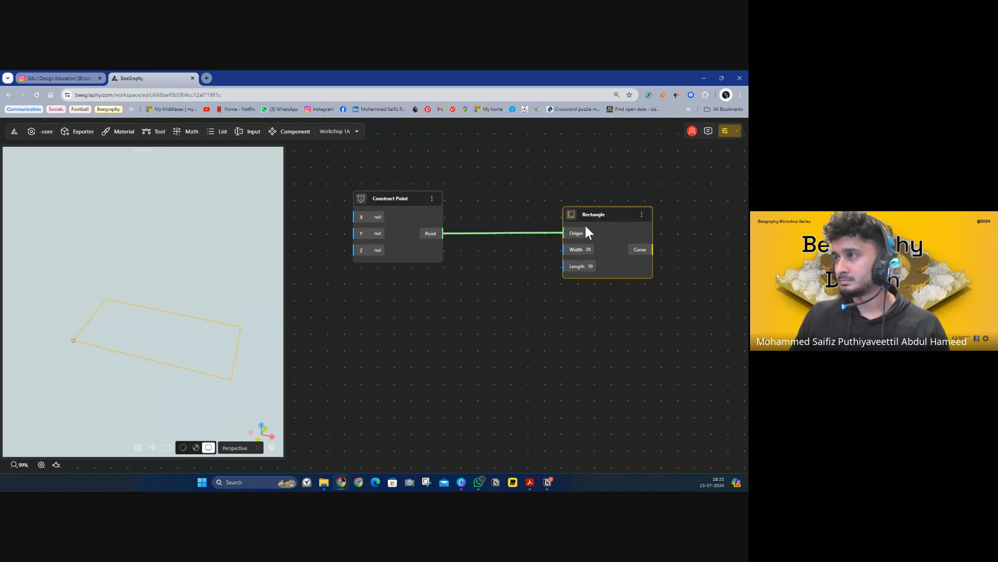
pyautogui.moveTo(428, 275); pyautogui.dragTo(530, 274)
pyautogui.moveTo(508, 200); pyautogui.dragTo(484, 200)
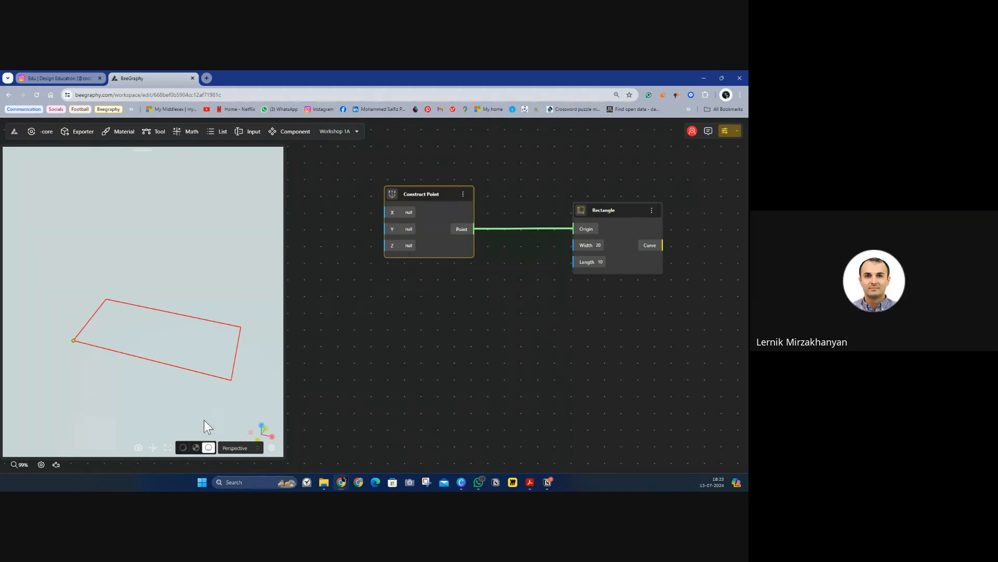
# Switch the 3D viewer to the display mode with the plain dark background and turn on the Grid and Axes
pyautogui.click(183, 447)
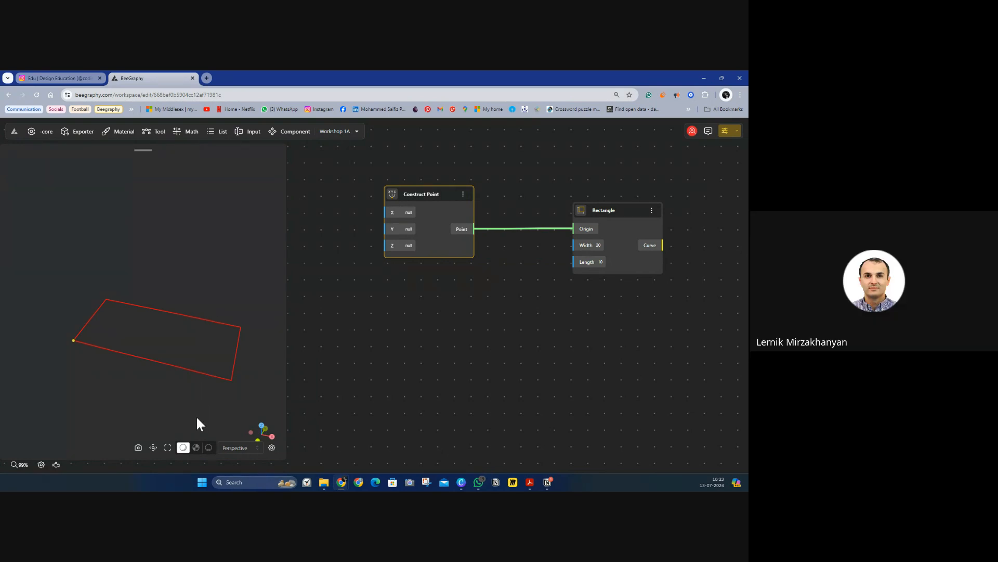
pyautogui.moveTo(200, 285); pyautogui.dragTo(194, 287)
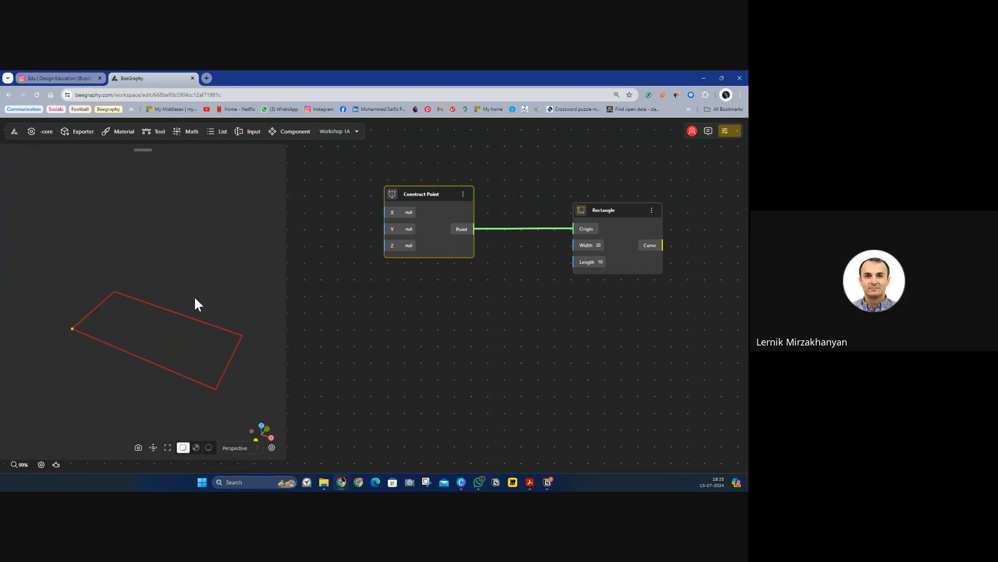
pyautogui.moveTo(194, 295); pyautogui.dragTo(185, 297, button='right')
pyautogui.click(271, 447)
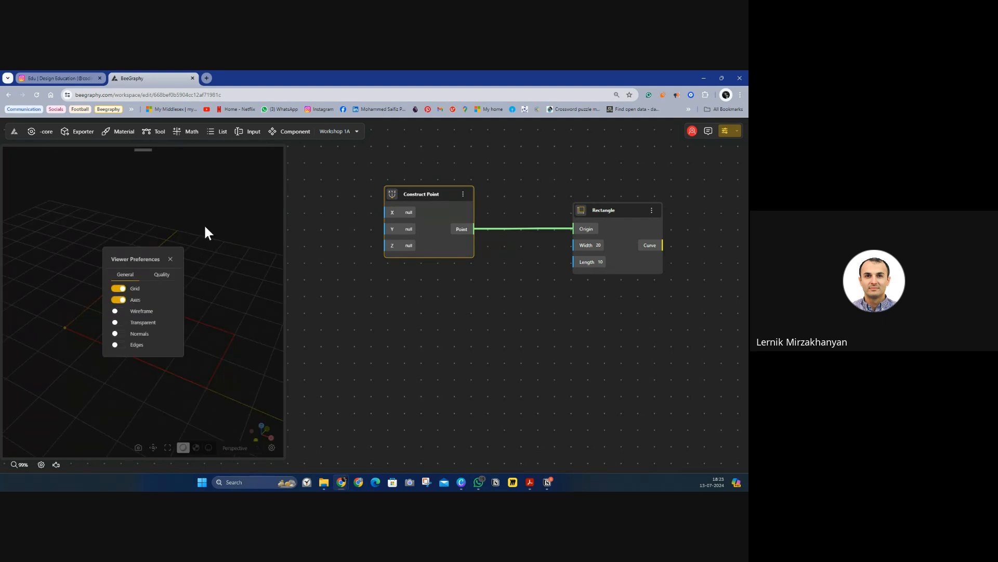
pyautogui.click(170, 259)
pyautogui.moveTo(191, 268); pyautogui.dragTo(192, 298)
pyautogui.moveTo(191, 299); pyautogui.dragTo(162, 268, button='right')
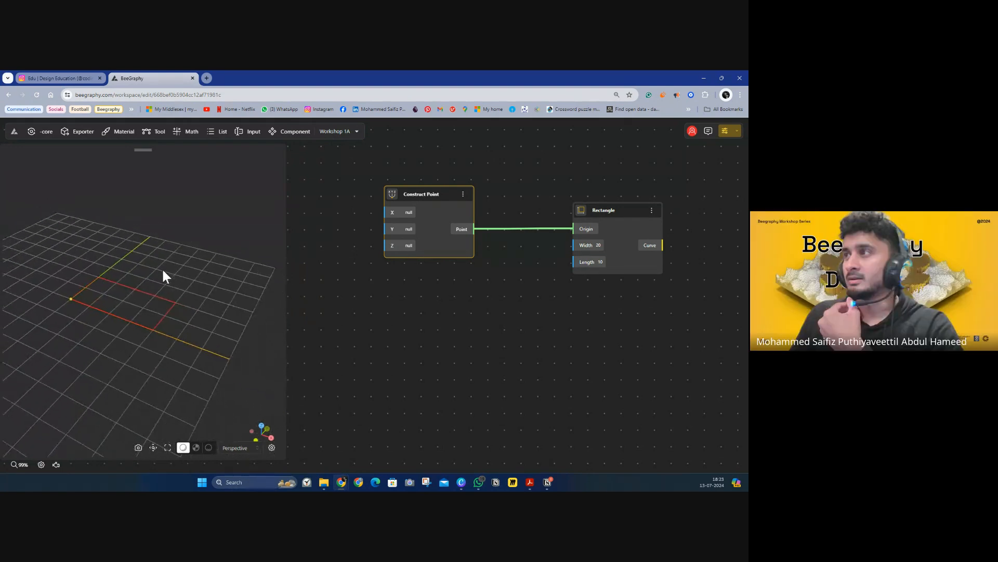
# Add a Range Input node and place it ahead of the Construct Point node's inputs
pyautogui.moveTo(466, 282)
pyautogui.mouseDown(button='right')
pyautogui.moveTo(480, 291)
pyautogui.moveTo(519, 281)
pyautogui.moveTo(509, 265)
pyautogui.moveTo(454, 292)
pyautogui.mouseUp(button='right')
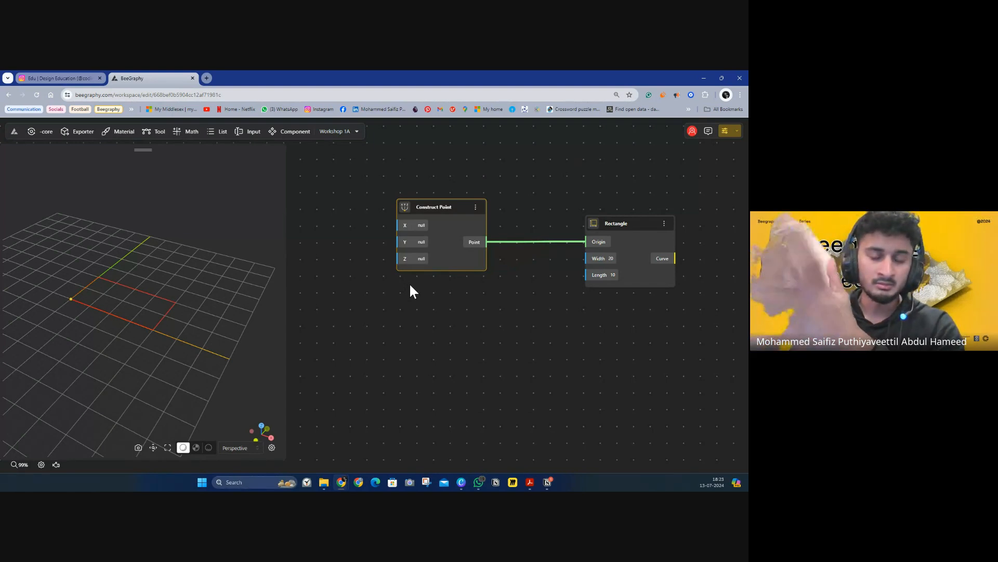
pyautogui.moveTo(448, 286)
pyautogui.mouseDown(button='right')
pyautogui.moveTo(503, 280)
pyautogui.moveTo(459, 290)
pyautogui.mouseUp(button='right')
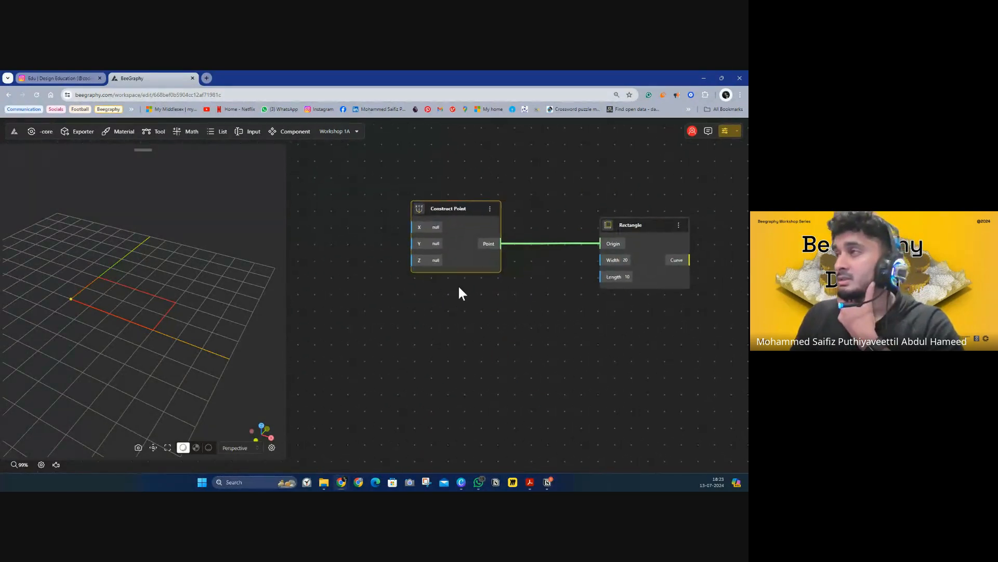
pyautogui.moveTo(485, 245); pyautogui.dragTo(510, 257, button='right')
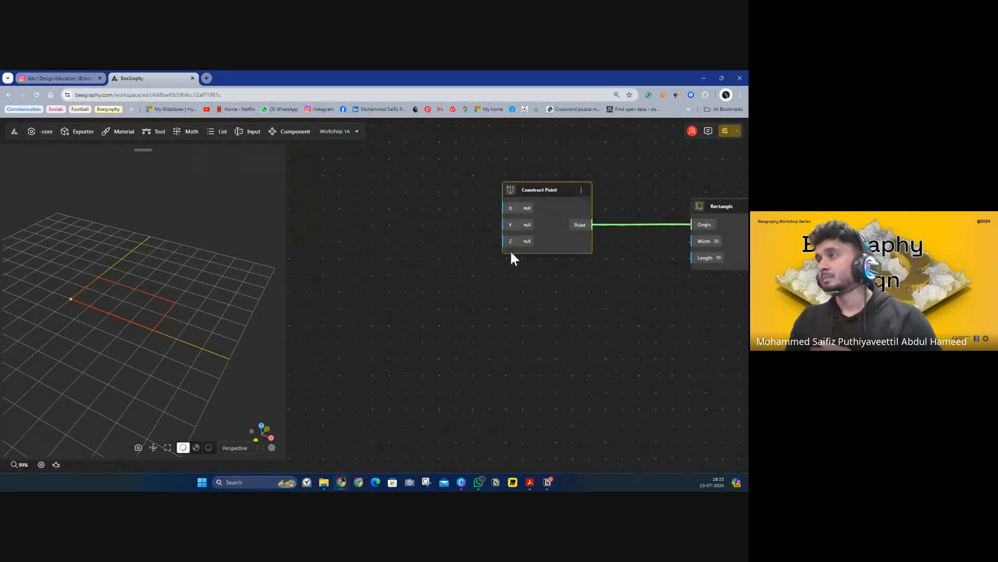
pyautogui.doubleClick(395, 217)
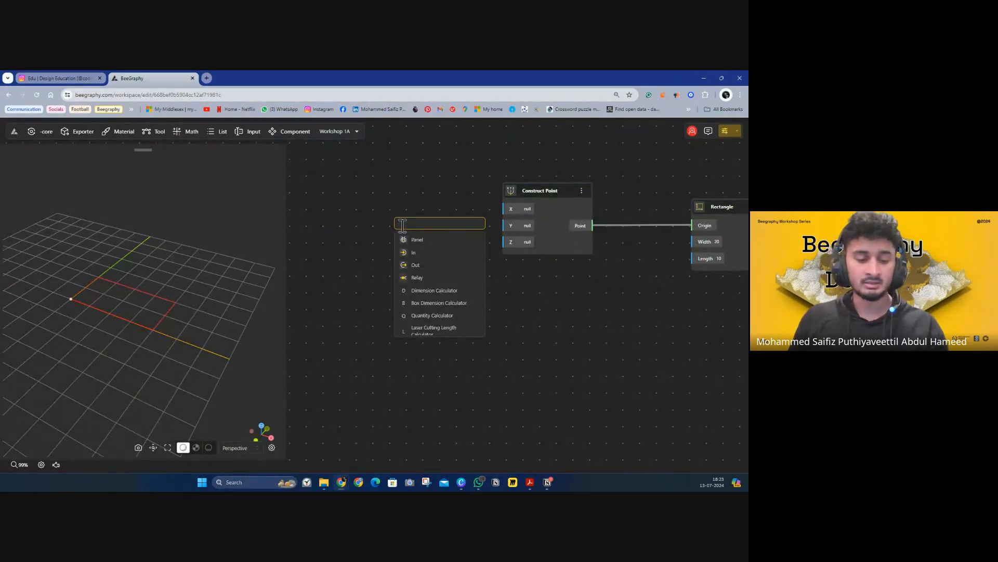
pyautogui.write('r')
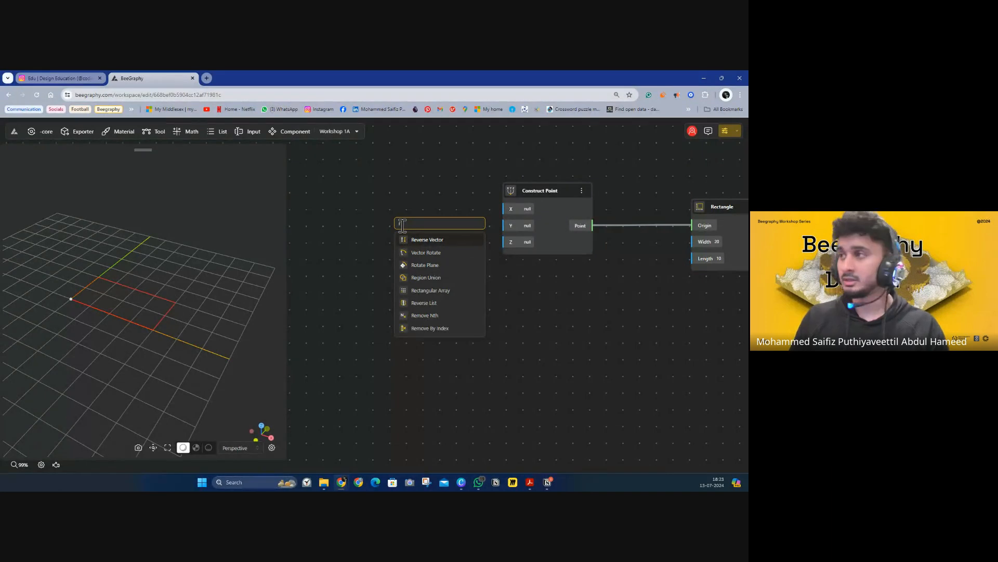
pyautogui.write('ange')
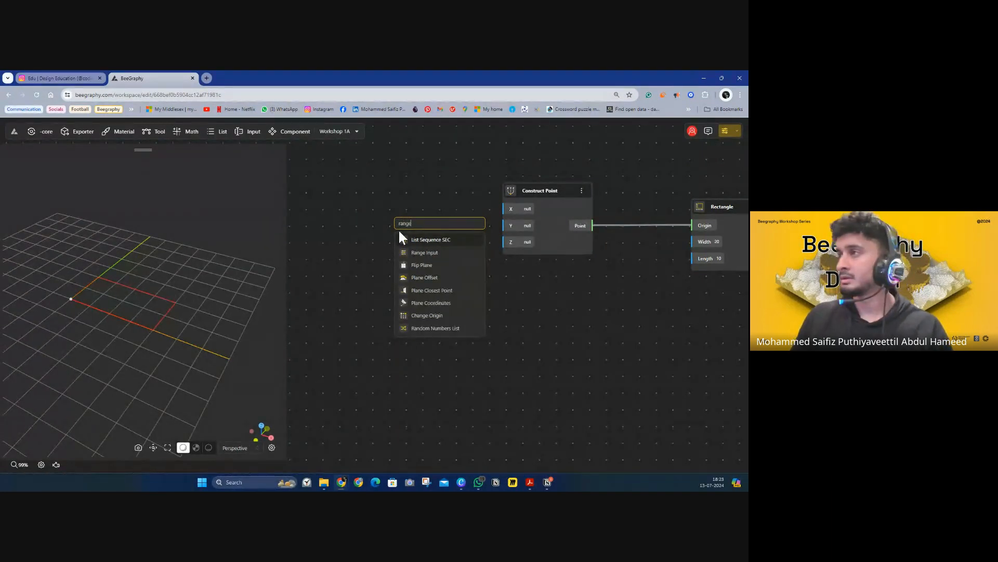
pyautogui.moveTo(423, 254); pyautogui.dragTo(358, 194)
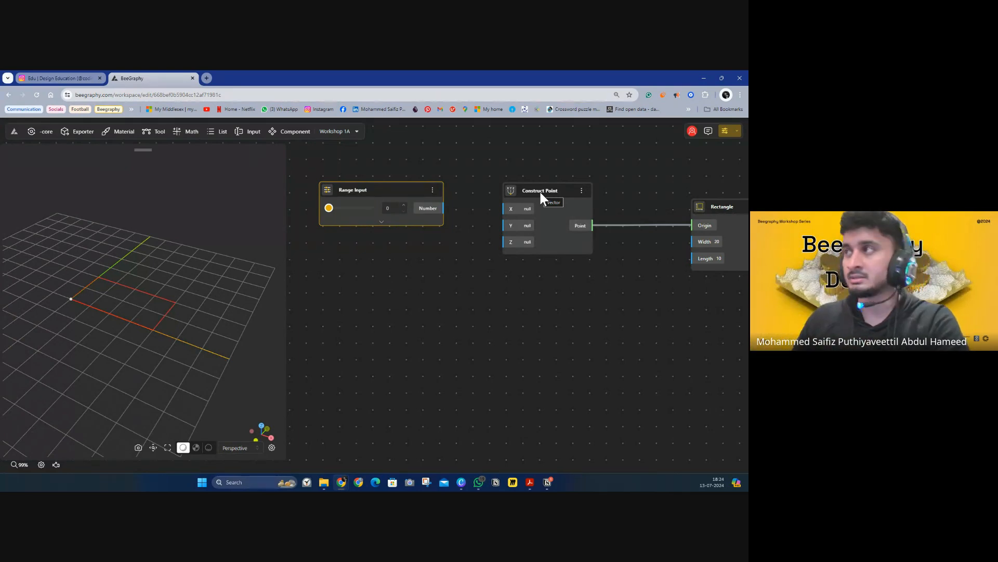
# Expand the Range Input node's settings, set its min value to 0, and collapse them again
pyautogui.click(381, 222)
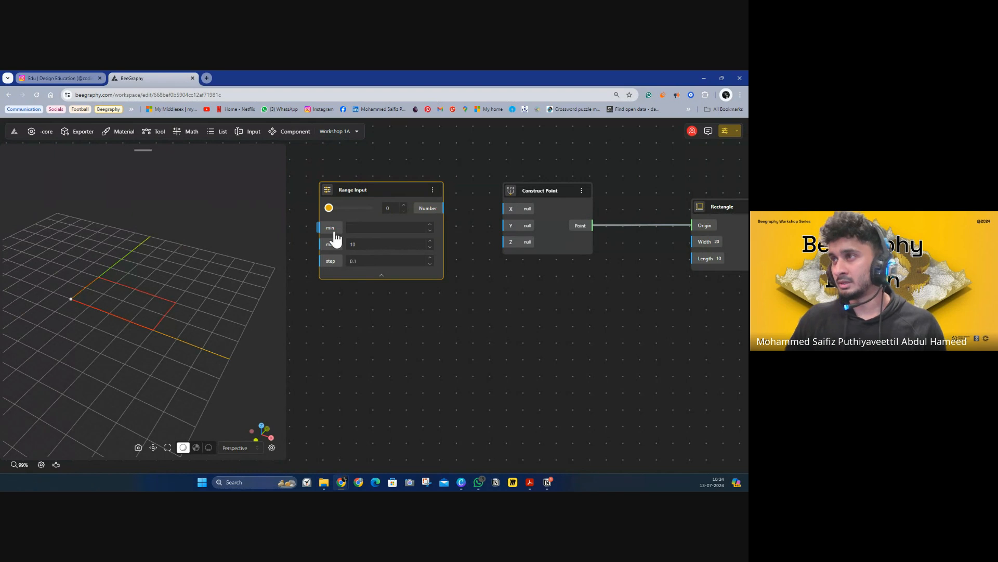
pyautogui.click(357, 228)
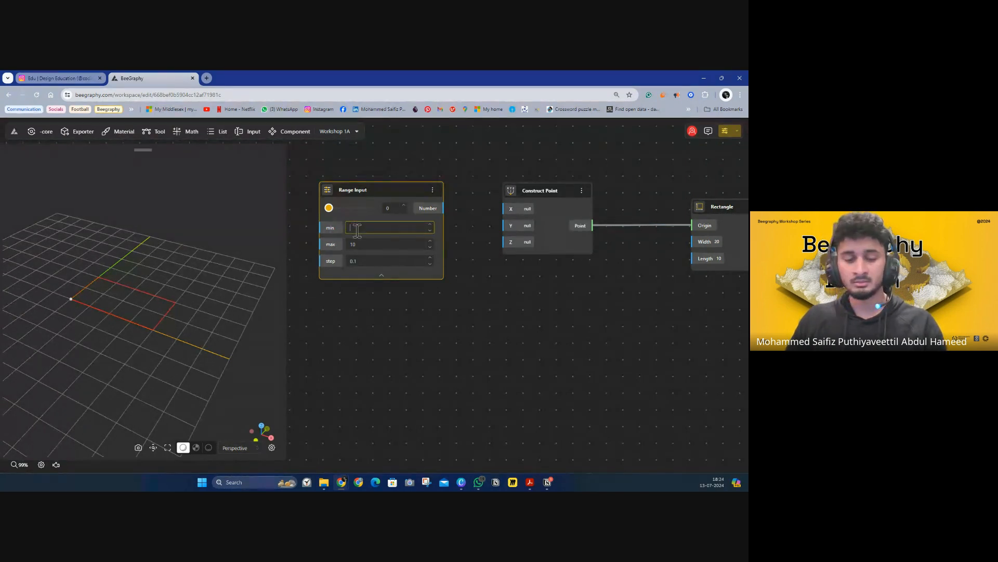
pyautogui.write('0')
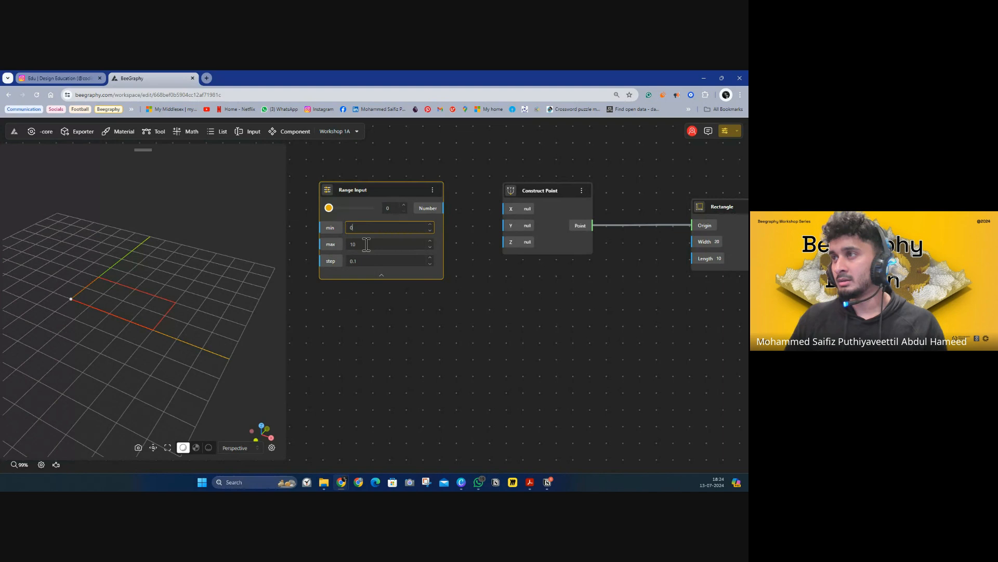
pyautogui.click(382, 275)
# Collapse the Range Input node's settings, duplicate the node twice, and stack the copies beneath the original
pyautogui.click(387, 269)
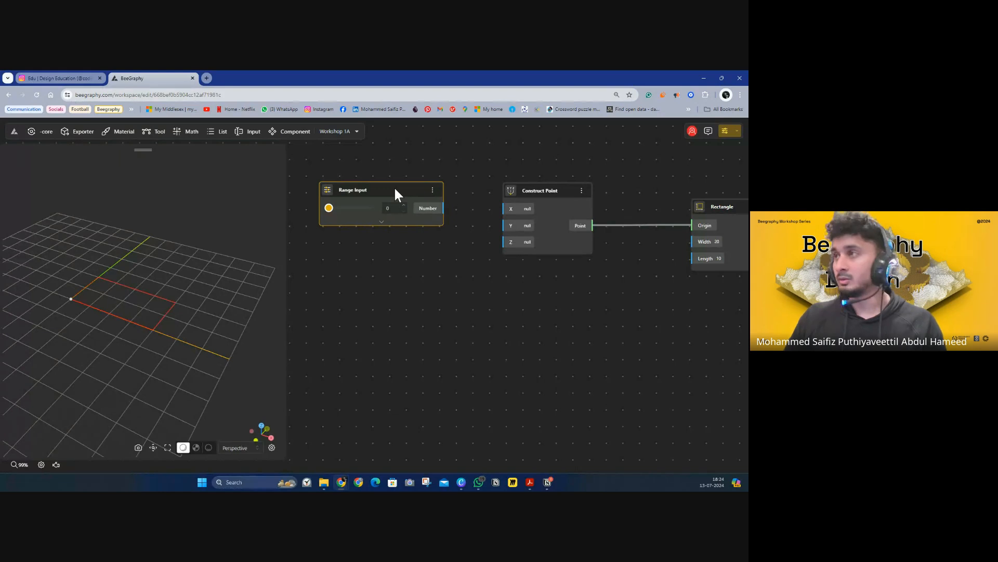
pyautogui.hotkey('ctrl', 'v')
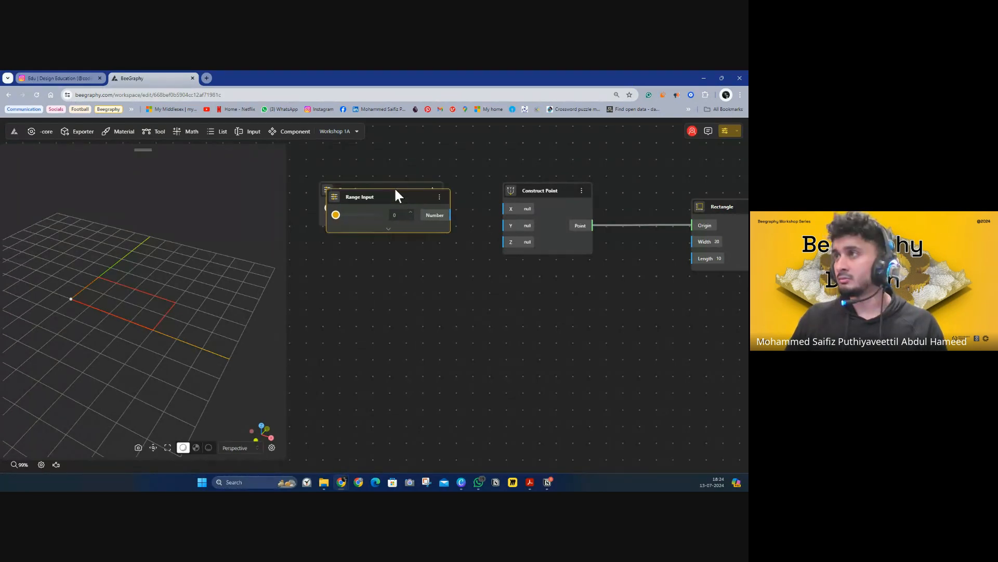
pyautogui.moveTo(397, 194); pyautogui.dragTo(393, 237)
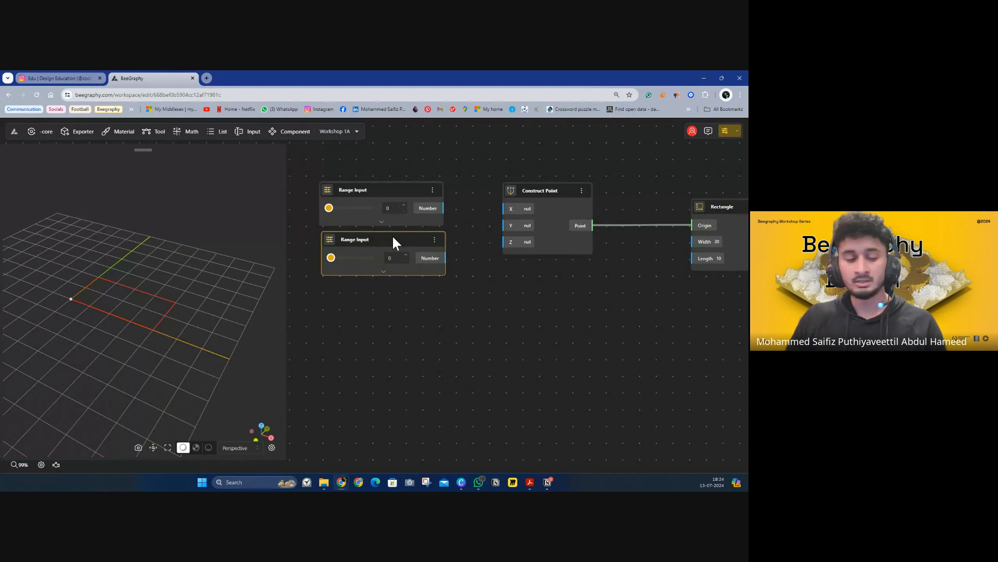
pyautogui.hotkey('ctrl', 'v')
pyautogui.moveTo(399, 193); pyautogui.dragTo(395, 280)
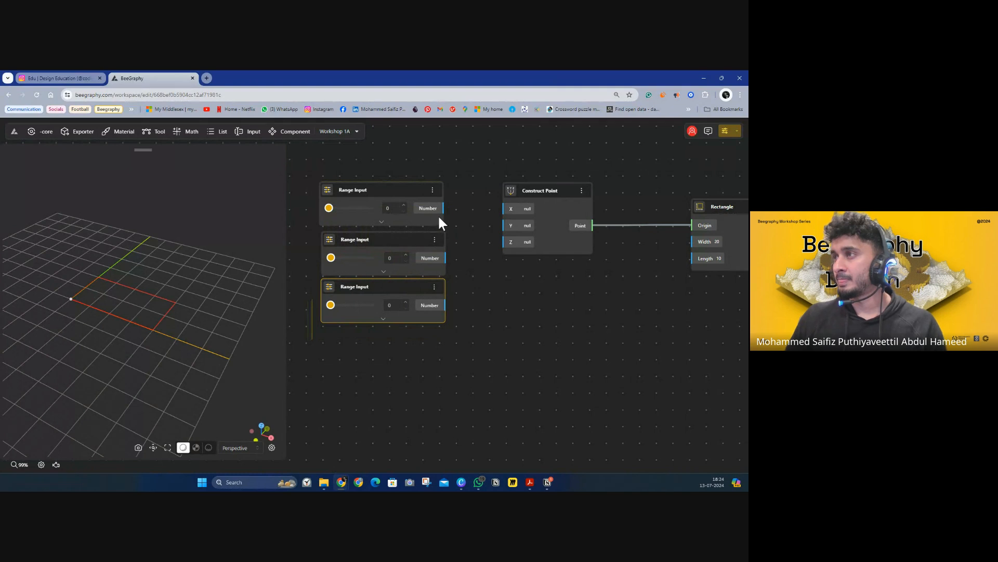
# Connect the three Range Input nodes' Number outputs to the Construct Point node's X, Y and Z inputs in order
pyautogui.moveTo(444, 208); pyautogui.dragTo(503, 208)
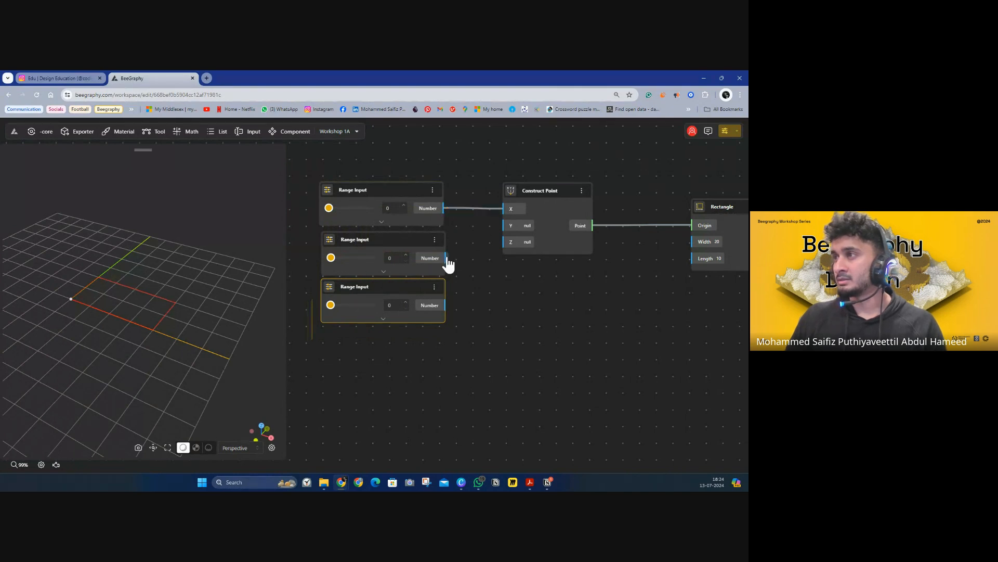
pyautogui.moveTo(446, 258); pyautogui.dragTo(503, 242)
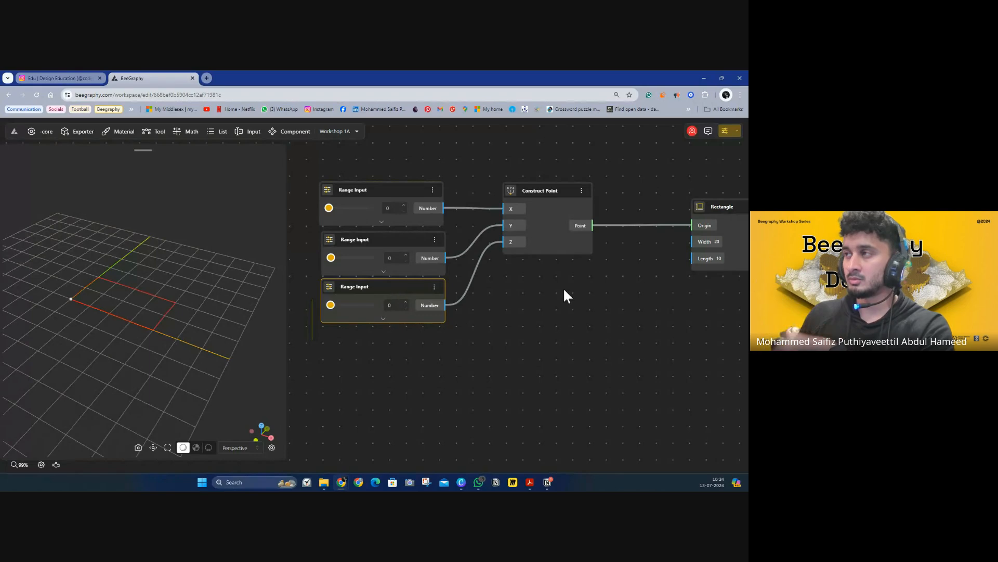
# Move the rectangle's origin by setting the X slider to 10, the Y slider to about 6.7 and the Z slider to about 7.2
pyautogui.moveTo(564, 294)
pyautogui.mouseDown()
pyautogui.moveTo(531, 274)
pyautogui.moveTo(550, 282)
pyautogui.mouseUp()
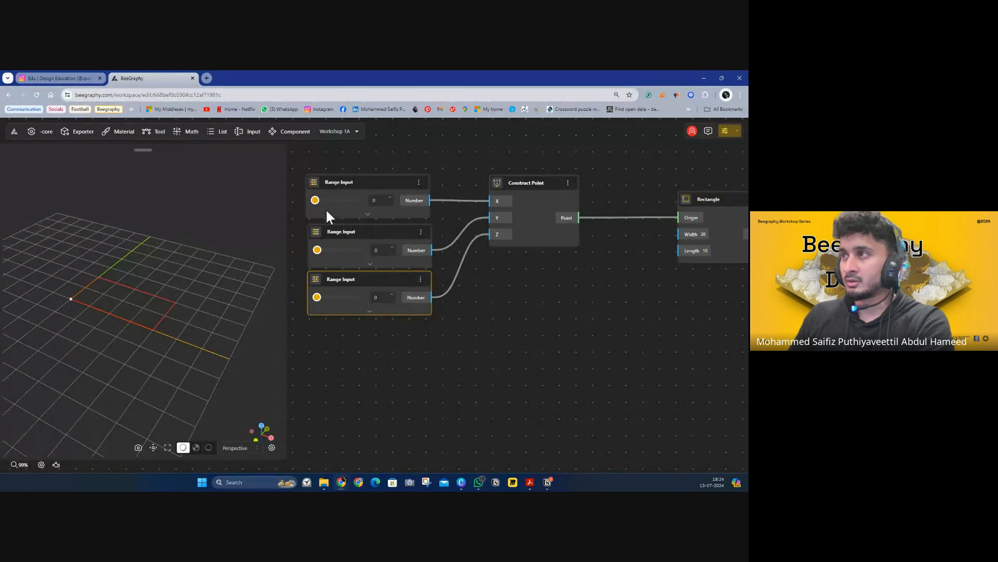
pyautogui.moveTo(315, 201); pyautogui.dragTo(358, 208)
pyautogui.moveTo(317, 250); pyautogui.dragTo(345, 238)
pyautogui.moveTo(317, 298); pyautogui.dragTo(347, 299)
# Add a Number Const node and place it below the Construct Point node, ahead of the Rectangle node
pyautogui.moveTo(674, 228); pyautogui.dragTo(592, 214)
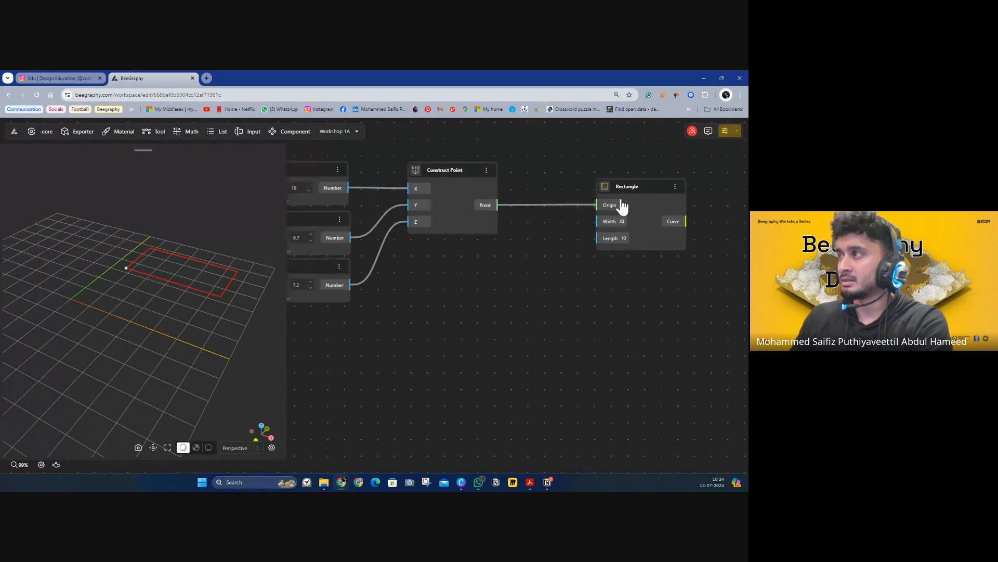
pyautogui.moveTo(463, 256)
pyautogui.mouseDown()
pyautogui.moveTo(514, 266)
pyautogui.moveTo(477, 263)
pyautogui.mouseUp()
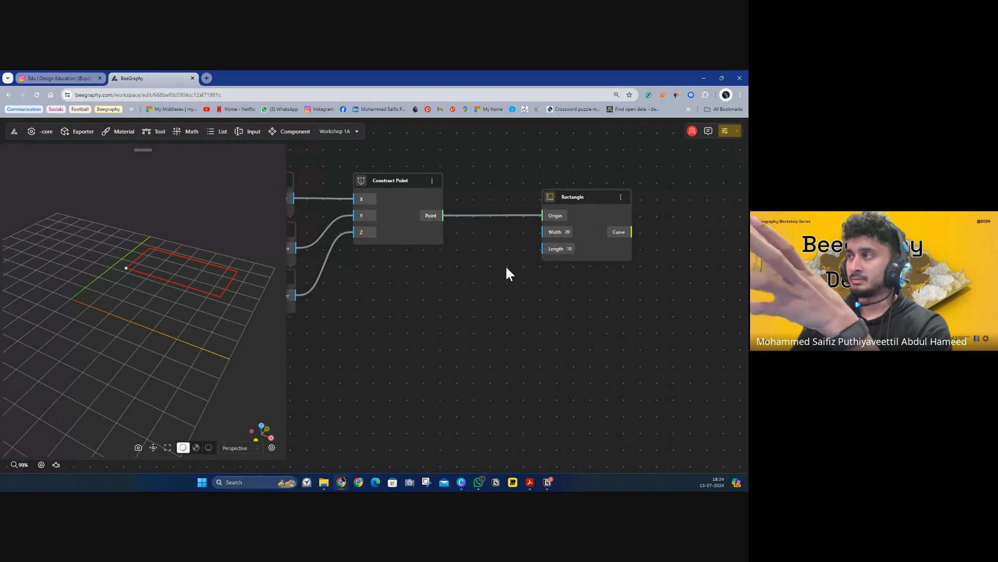
pyautogui.moveTo(413, 316); pyautogui.dragTo(389, 298)
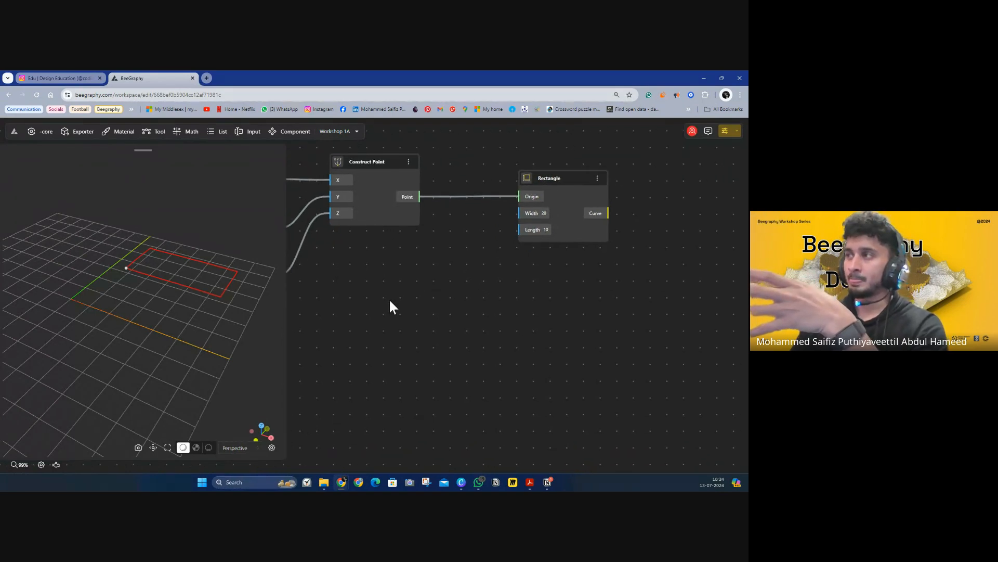
pyautogui.doubleClick(409, 295)
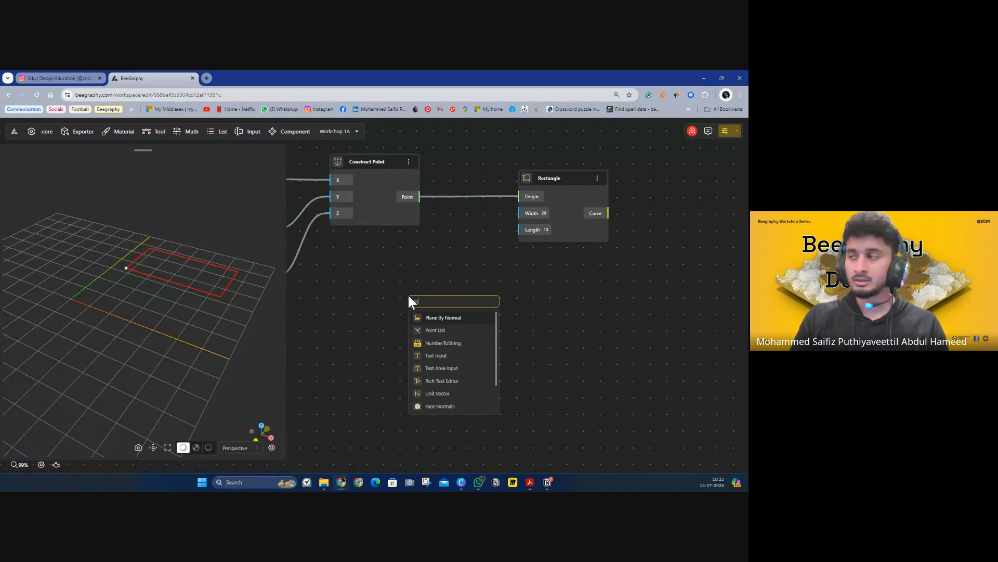
pyautogui.write('cos')
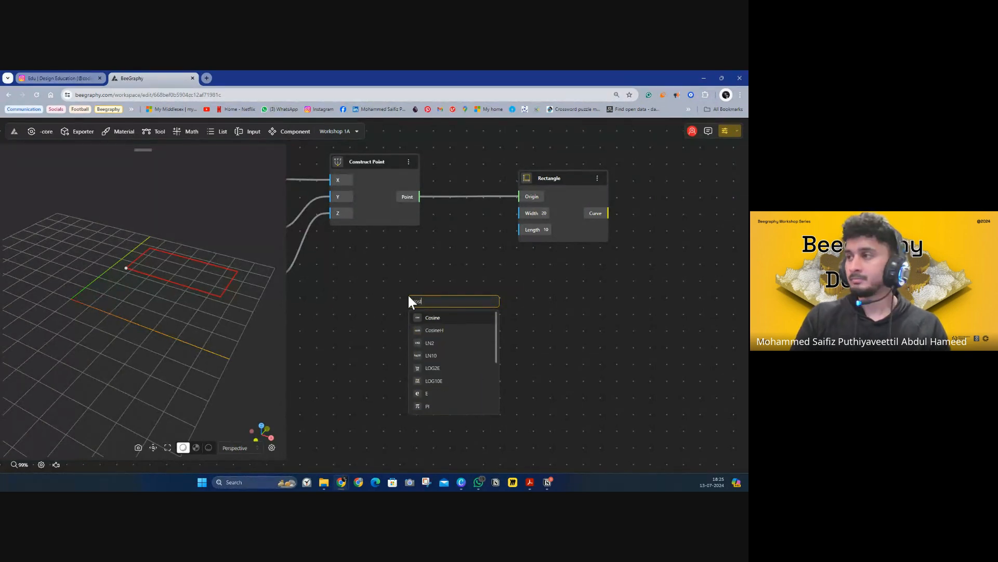
pyautogui.press('BackSpace')
pyautogui.press('BackSpace')
pyautogui.press('BackSpace')
pyautogui.write('num')
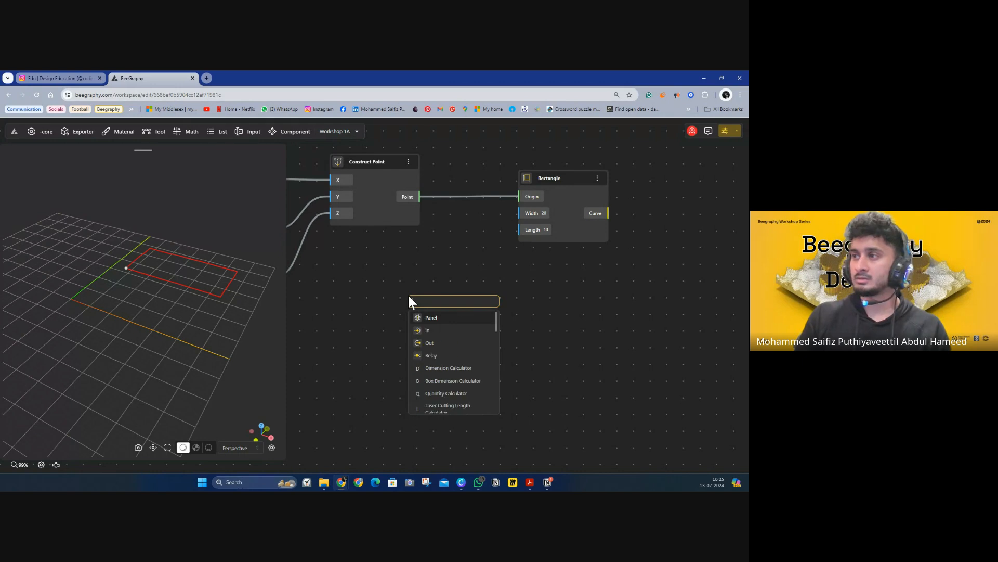
pyautogui.write('ber')
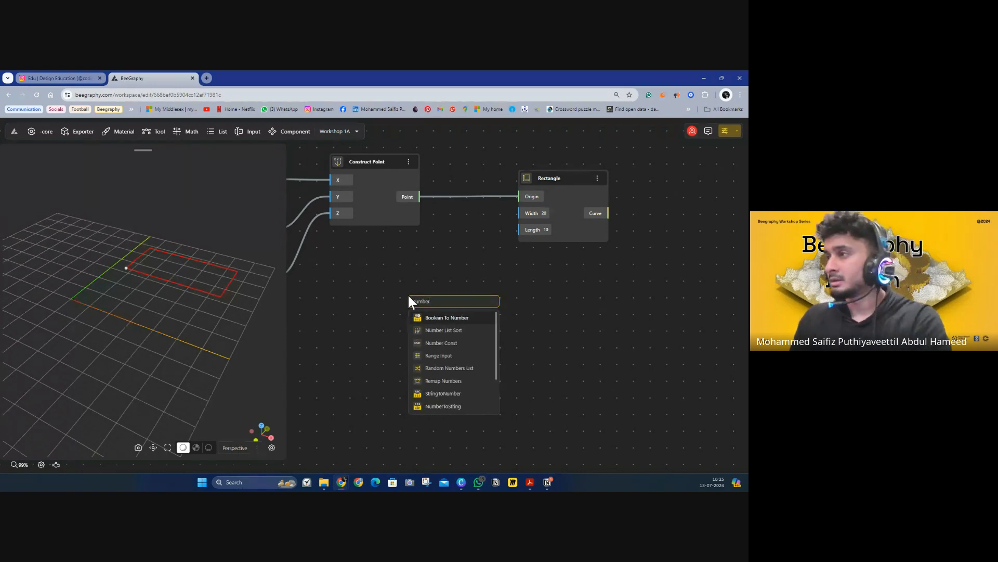
pyautogui.click(447, 345)
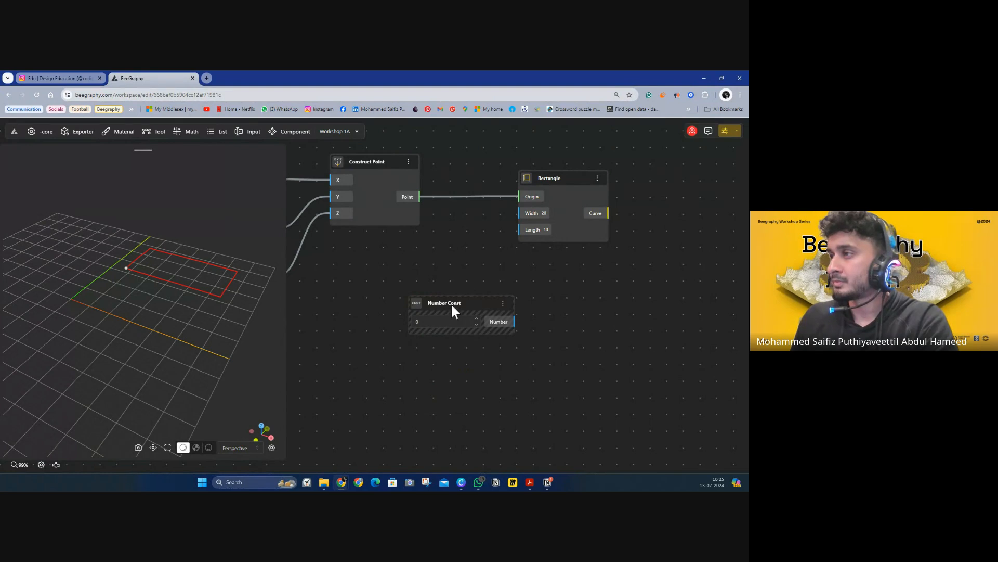
pyautogui.moveTo(450, 303); pyautogui.dragTo(414, 265)
# Set the Number Const value to 30, connect its output to the Rectangle's Width, and bring the whole rectangle into view
pyautogui.click(379, 278)
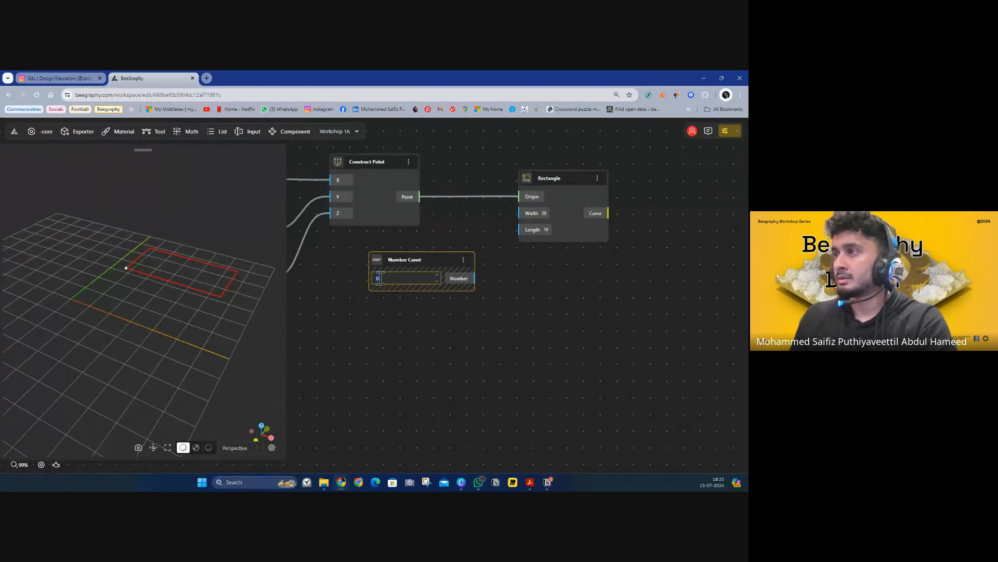
pyautogui.write('30')
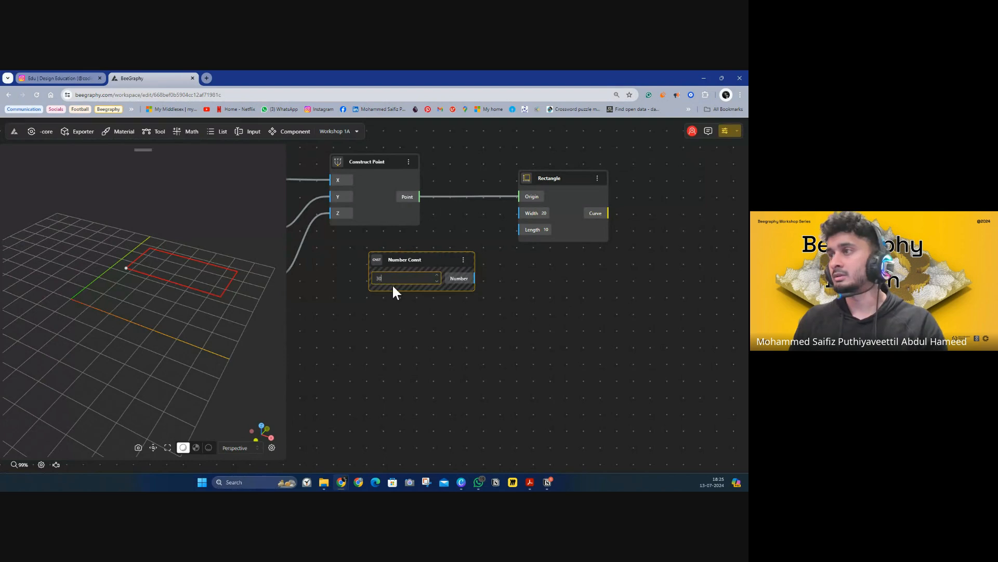
pyautogui.click(411, 314)
pyautogui.moveTo(476, 278); pyautogui.dragTo(519, 213)
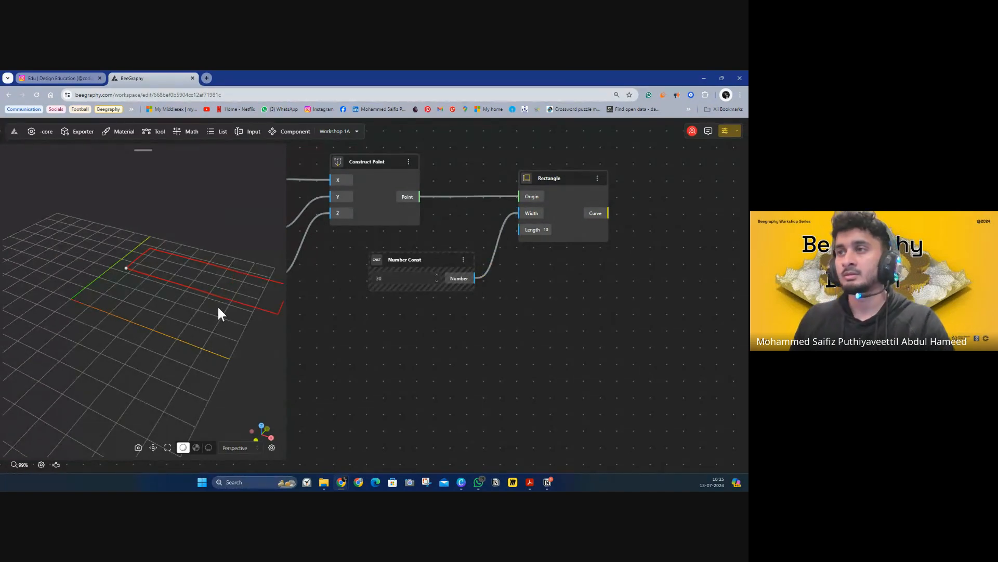
pyautogui.click(560, 180)
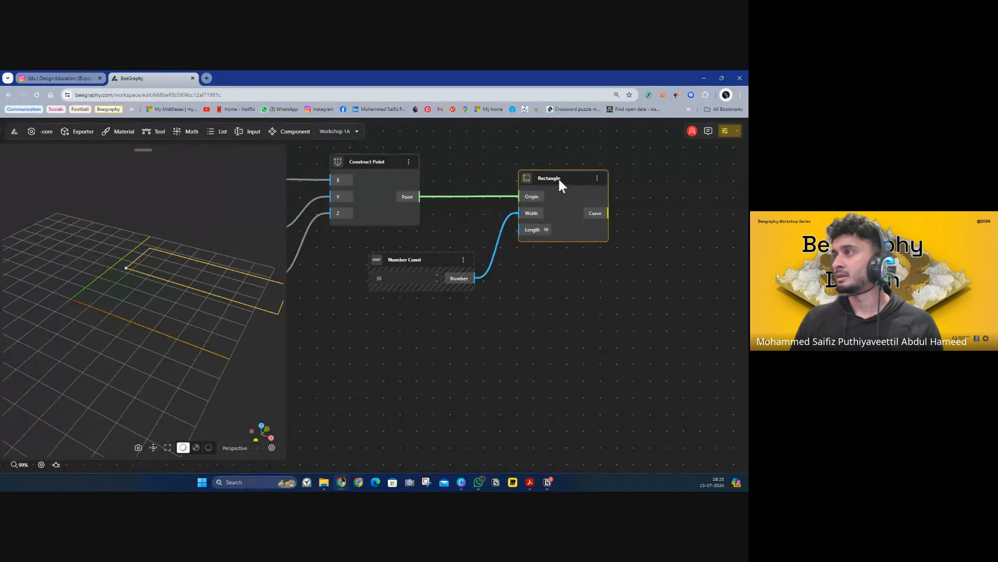
pyautogui.click(153, 447)
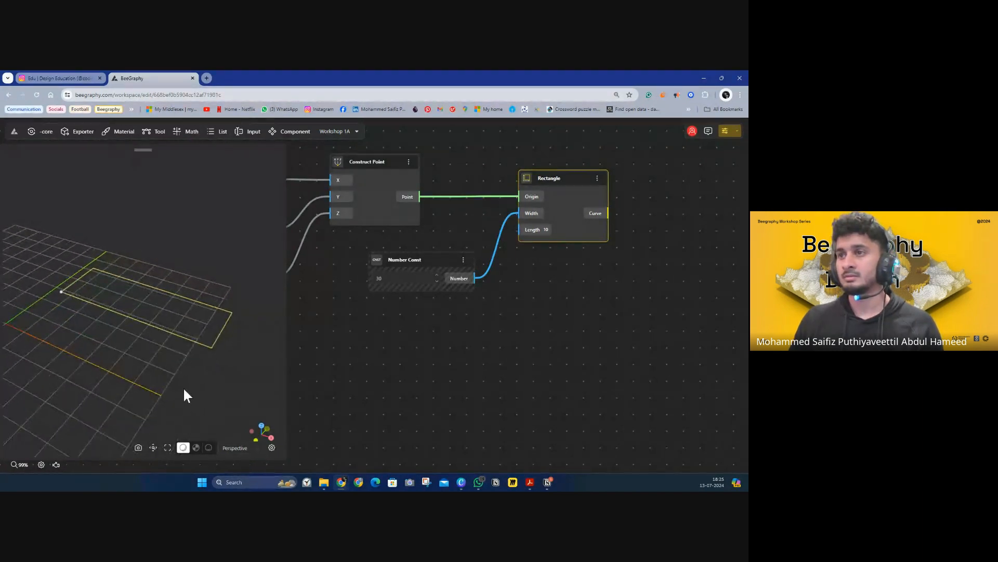
# Add another Range Input node below the Number Const node and connect its Number output to the Rectangle's Length
pyautogui.doubleClick(409, 315)
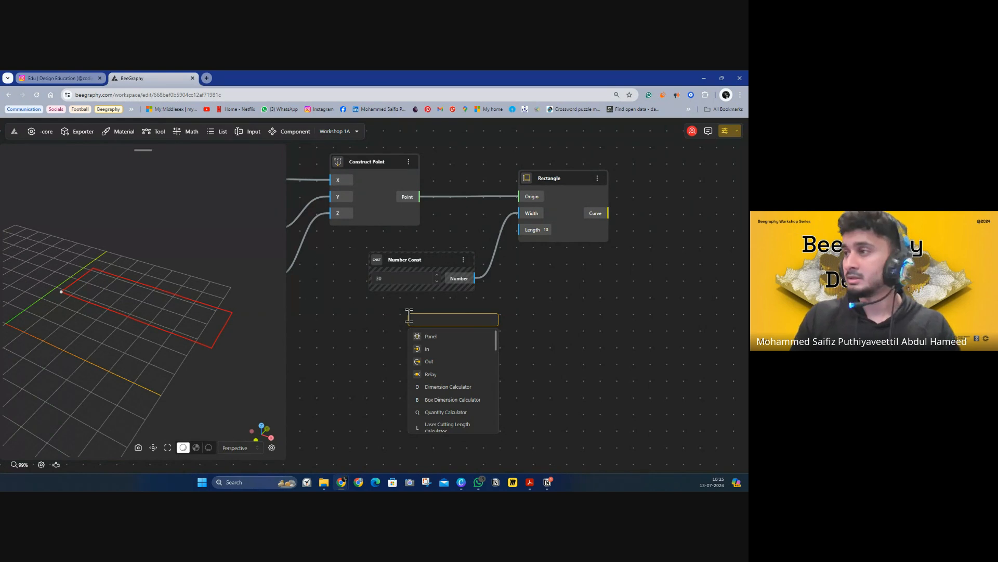
pyautogui.write('range in')
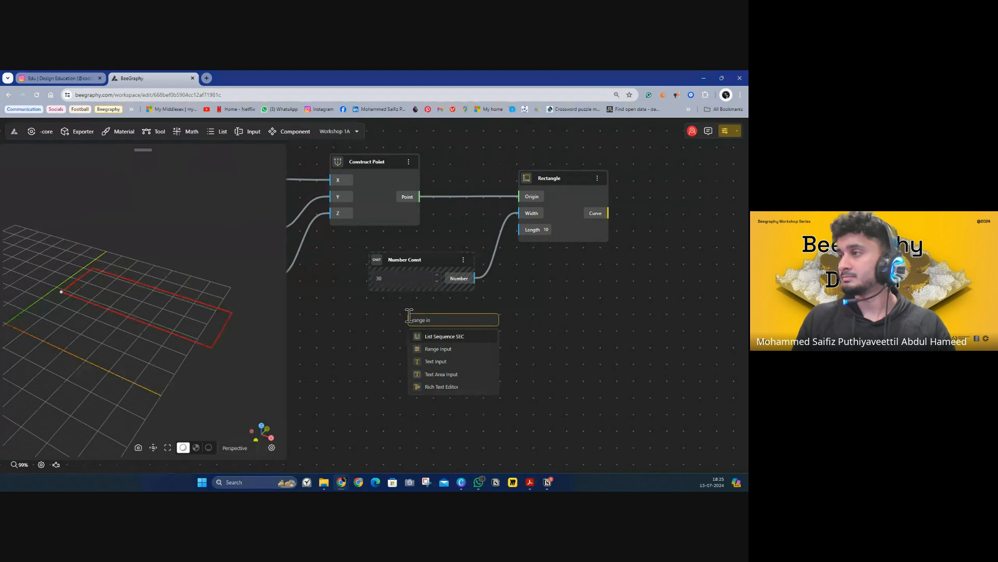
pyautogui.click(439, 349)
pyautogui.moveTo(470, 337); pyautogui.dragTo(431, 331)
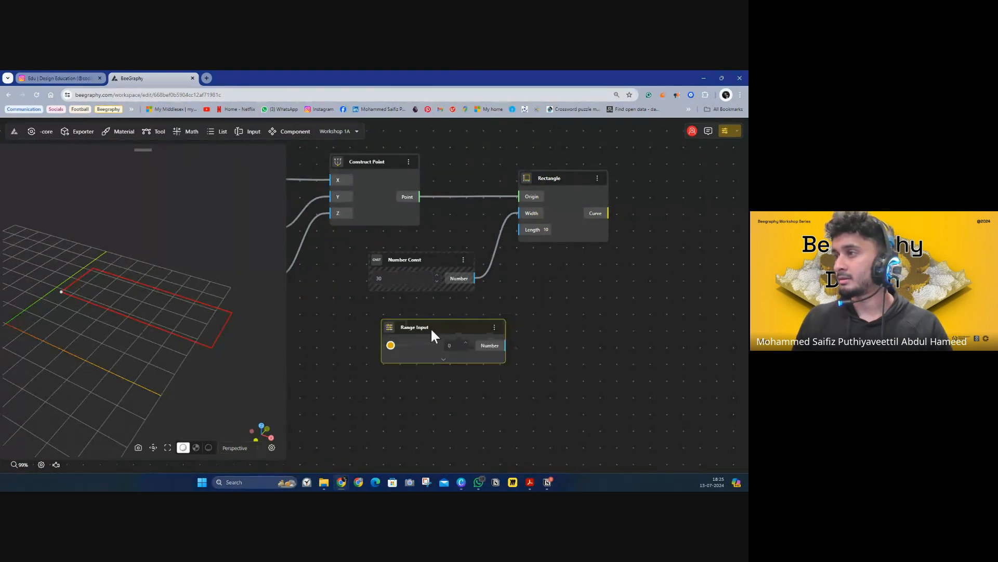
pyautogui.moveTo(486, 346); pyautogui.dragTo(531, 230)
# Expand the length Range Input's settings, set its max value to 100, and collapse them again
pyautogui.click(424, 360)
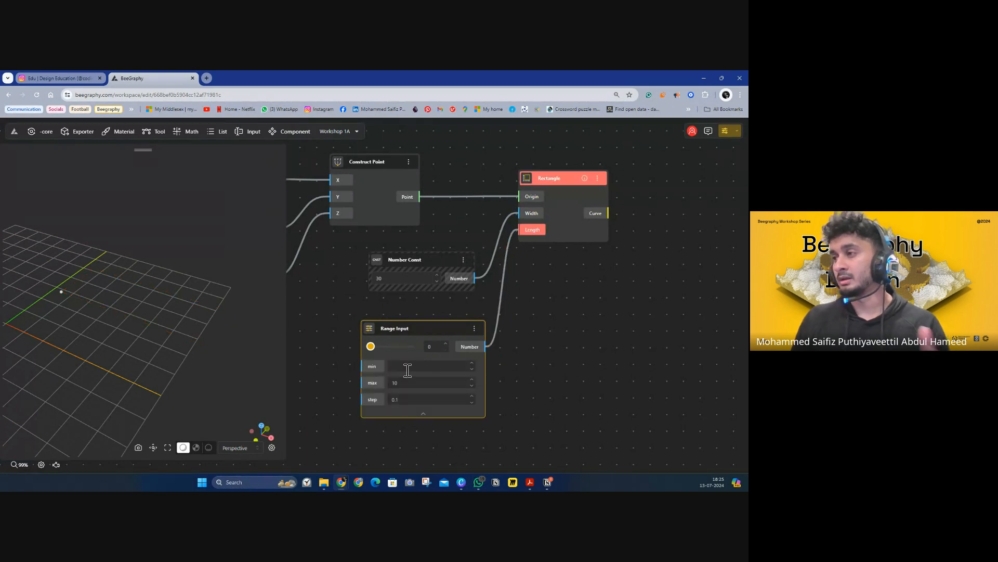
pyautogui.click(403, 383)
pyautogui.write('0')
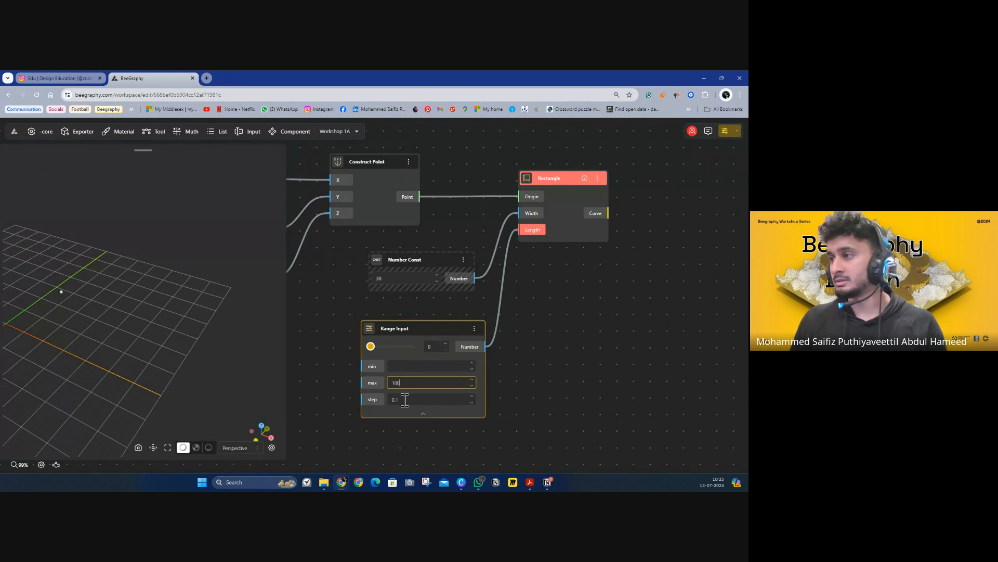
pyautogui.doubleClick(398, 400)
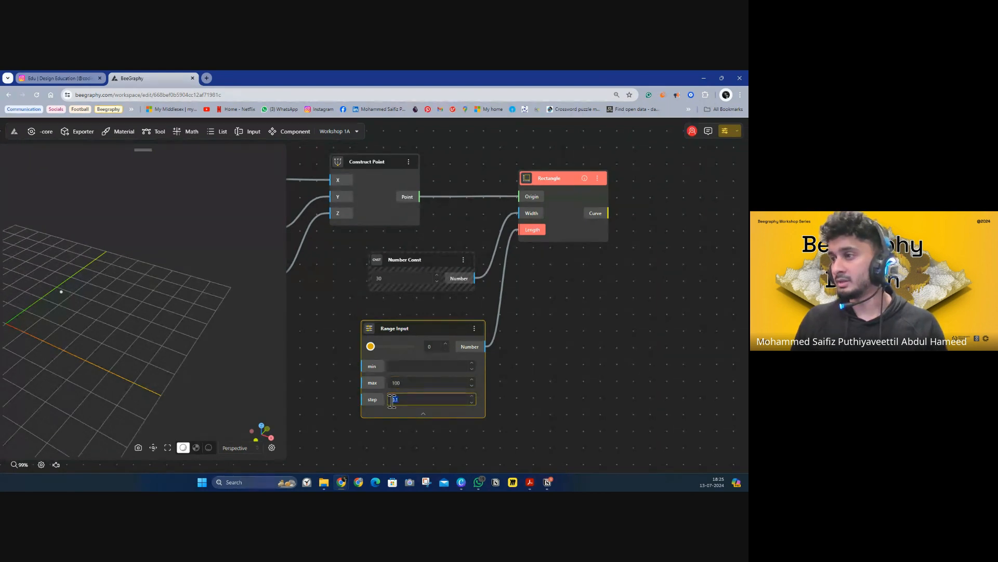
pyautogui.click(424, 415)
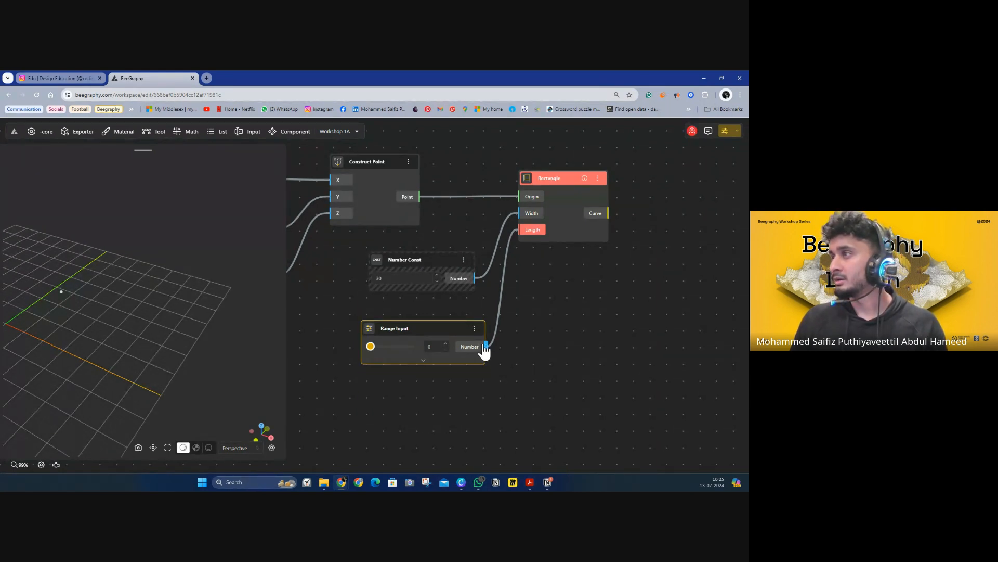
# Set the length Range Input's min value to 0.1 and collapse its settings
pyautogui.click(431, 349)
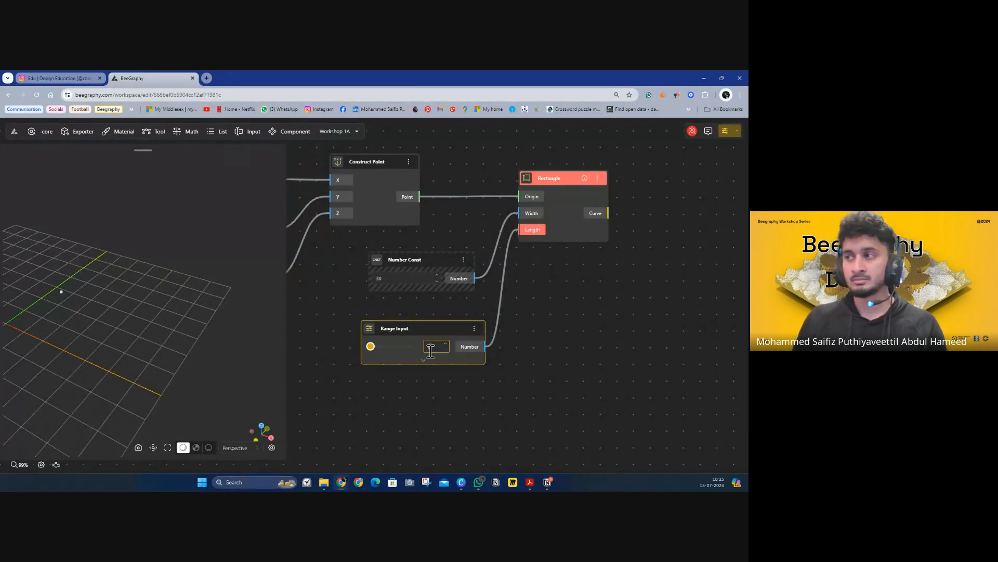
pyautogui.click(424, 359)
pyautogui.click(403, 367)
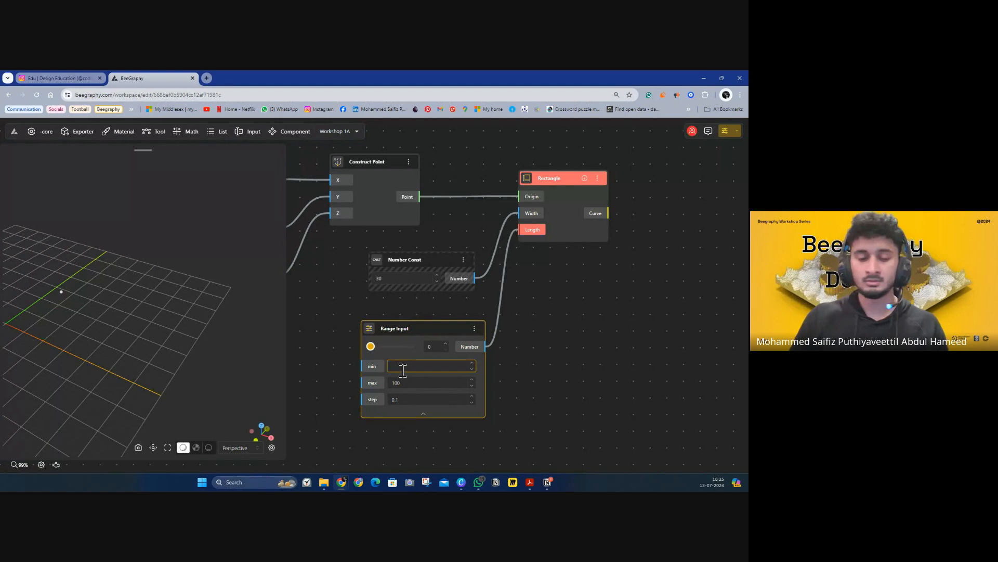
pyautogui.write('0.1')
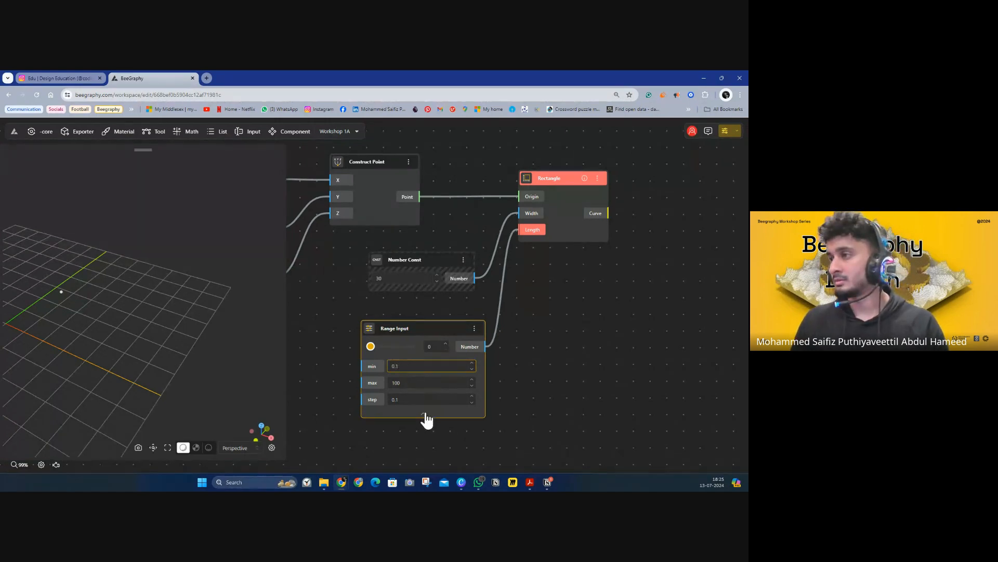
pyautogui.click(424, 415)
# Set the length Range Input's min value to 1 and raise its slider to about 57
pyautogui.click(423, 359)
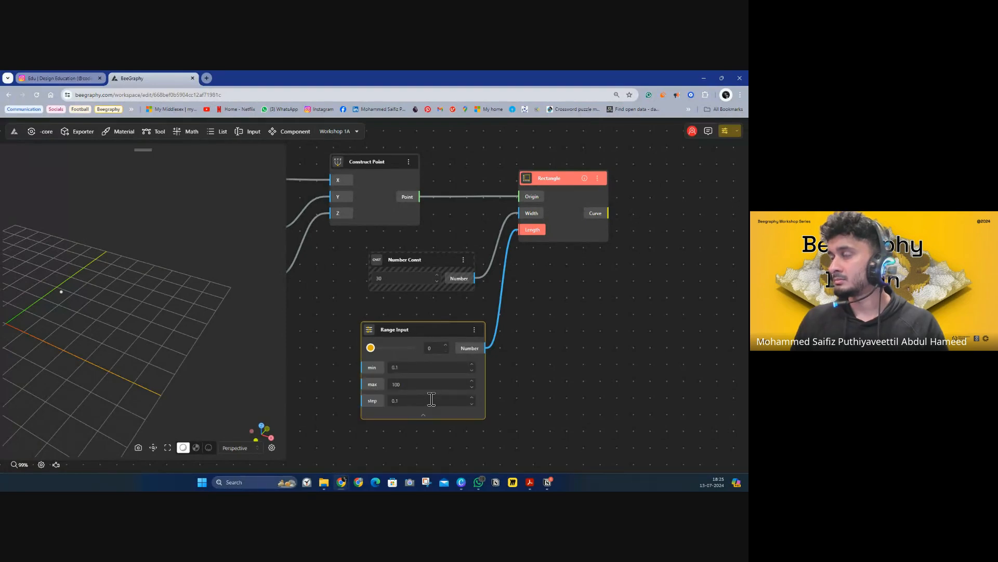
pyautogui.doubleClick(401, 371)
pyautogui.write('1')
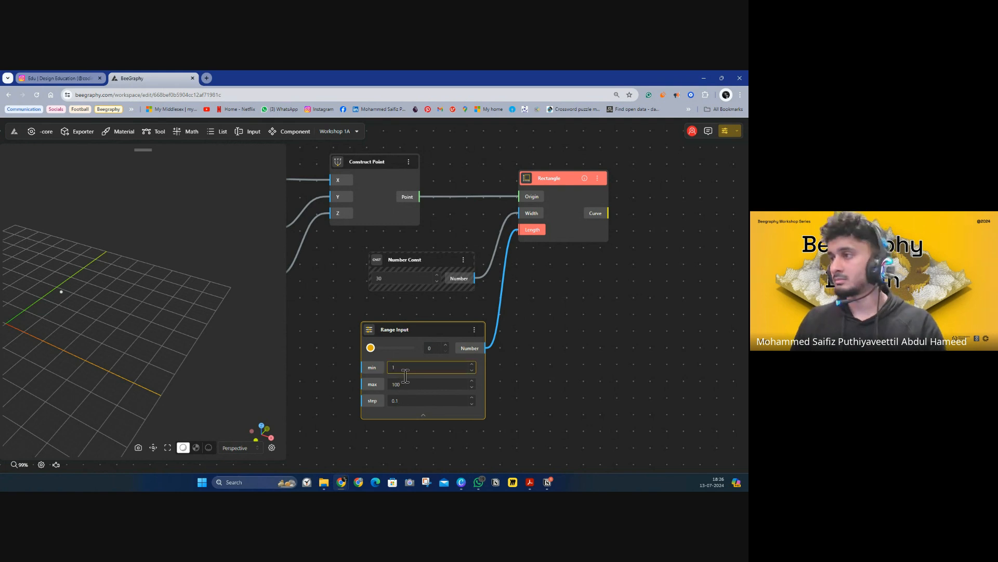
pyautogui.click(516, 382)
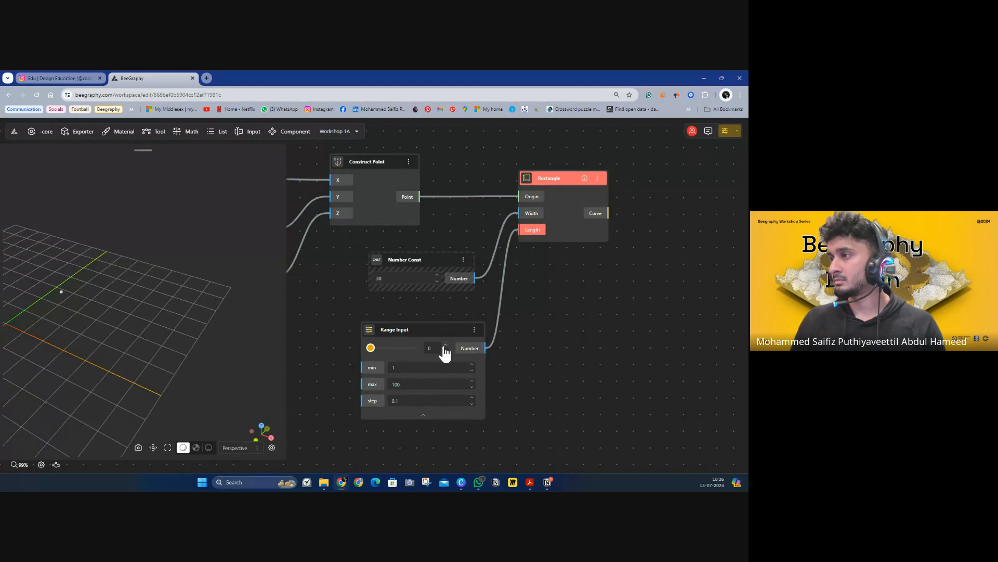
pyautogui.moveTo(371, 348); pyautogui.dragTo(394, 358)
# Lower the length slider to about 17.3 and move the Number Const and Range Input nodes up close beneath the Construct Point node
pyautogui.moveTo(223, 338); pyautogui.dragTo(192, 298)
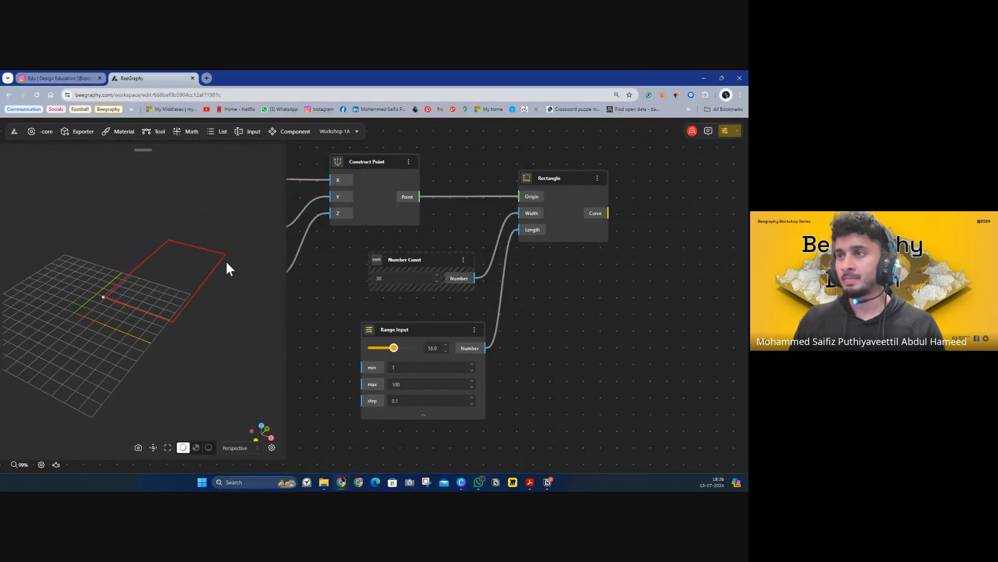
pyautogui.moveTo(227, 263); pyautogui.dragTo(188, 326)
pyautogui.moveTo(426, 259); pyautogui.dragTo(388, 237)
pyautogui.moveTo(442, 329); pyautogui.dragTo(349, 311)
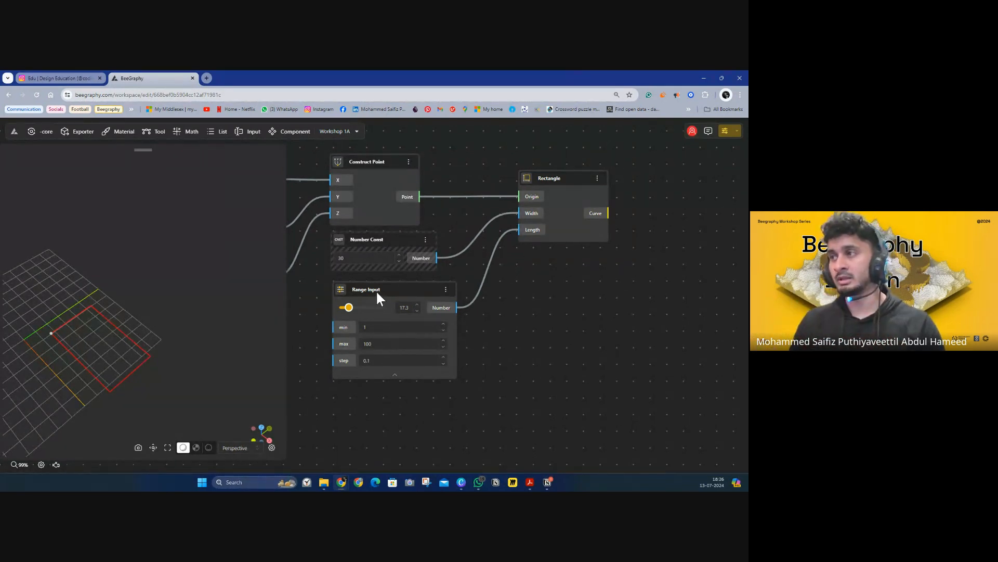
# Nudge the length Range Input node up closer beneath the Number Const node and add a Box node below the Rectangle node
pyautogui.moveTo(376, 289); pyautogui.dragTo(375, 284)
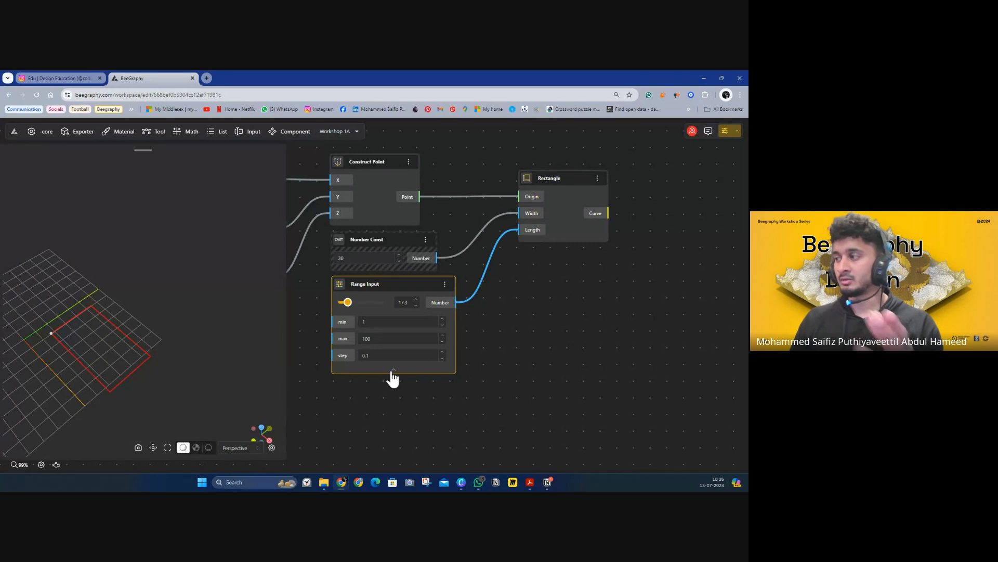
pyautogui.moveTo(191, 326); pyautogui.dragTo(46, 292)
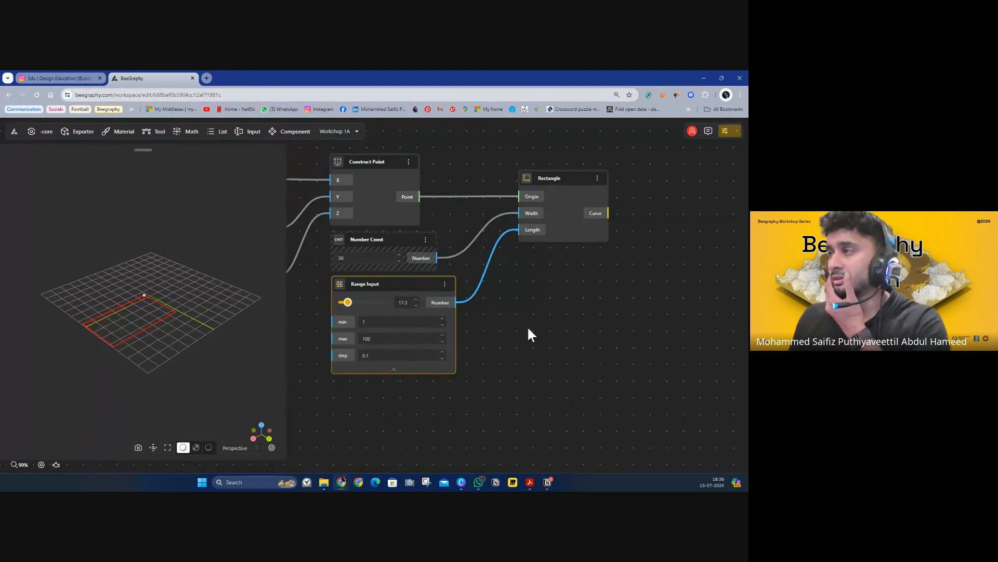
pyautogui.scroll(-1, 529, 333)
pyautogui.click(531, 304)
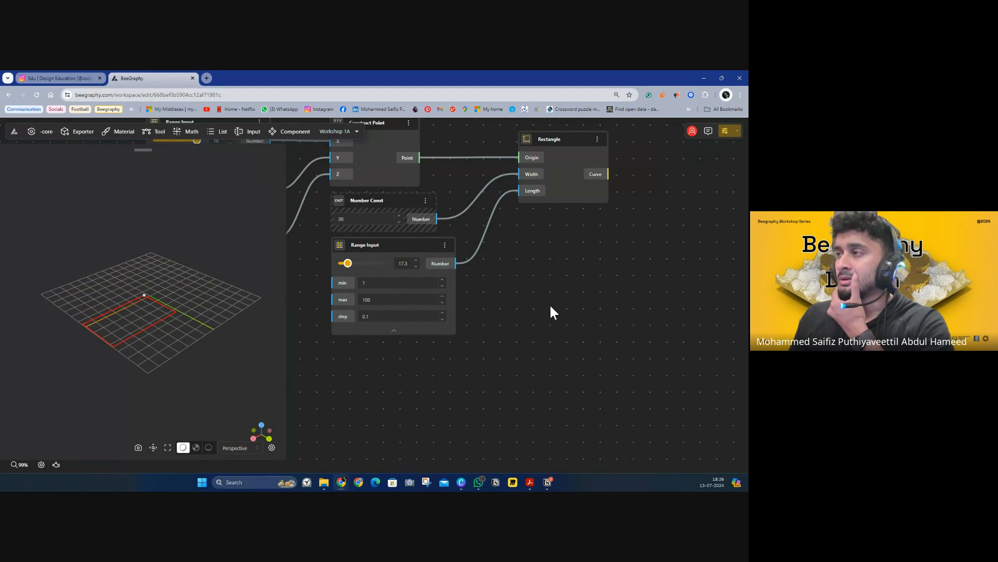
pyautogui.doubleClick(551, 300)
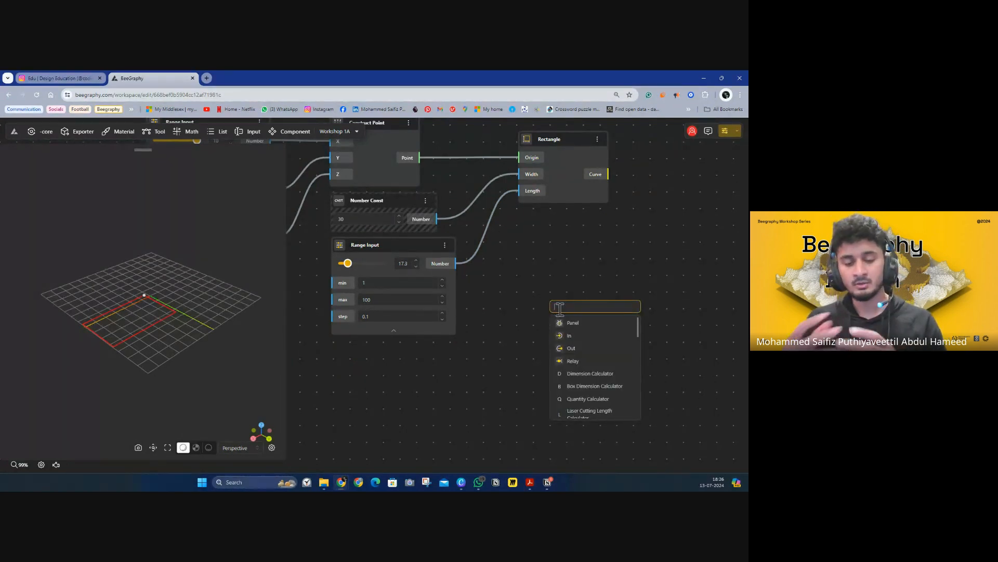
pyautogui.write('box')
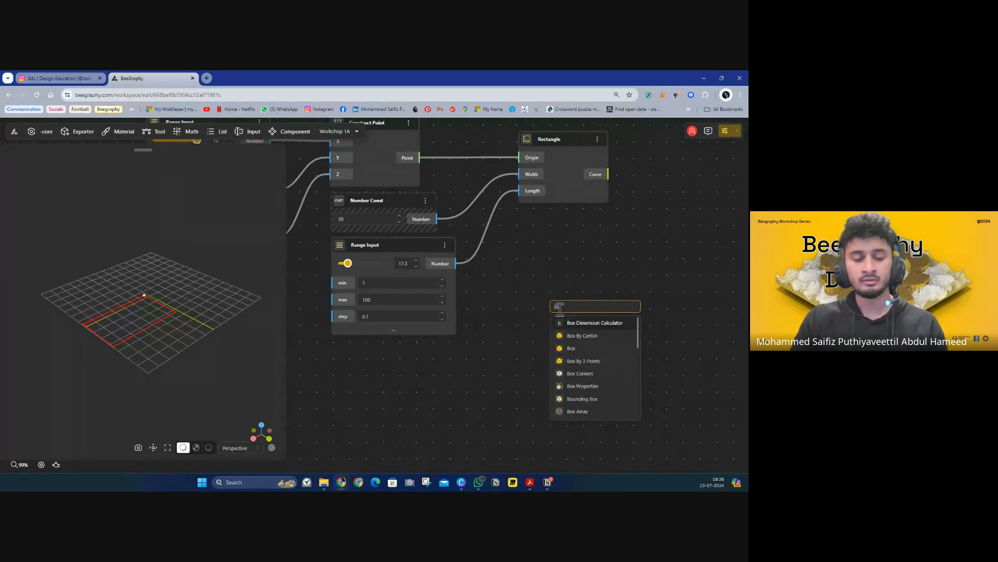
pyautogui.click(581, 353)
pyautogui.moveTo(582, 308); pyautogui.dragTo(584, 332)
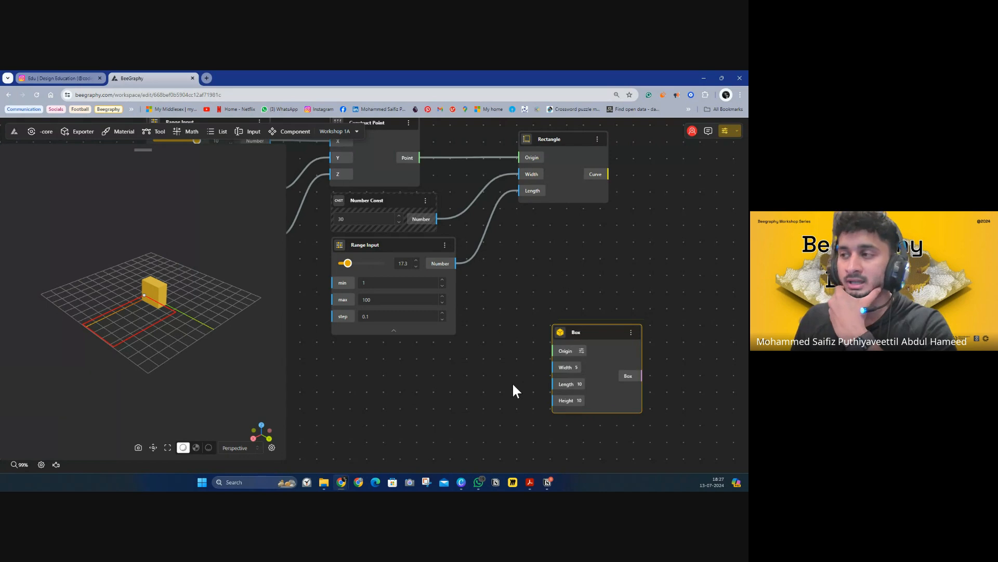
# Fit the whole node graph in view and switch to the Beegraphy Workshop presentation in Adobe Acrobat
pyautogui.scroll(-3, 526, 312)
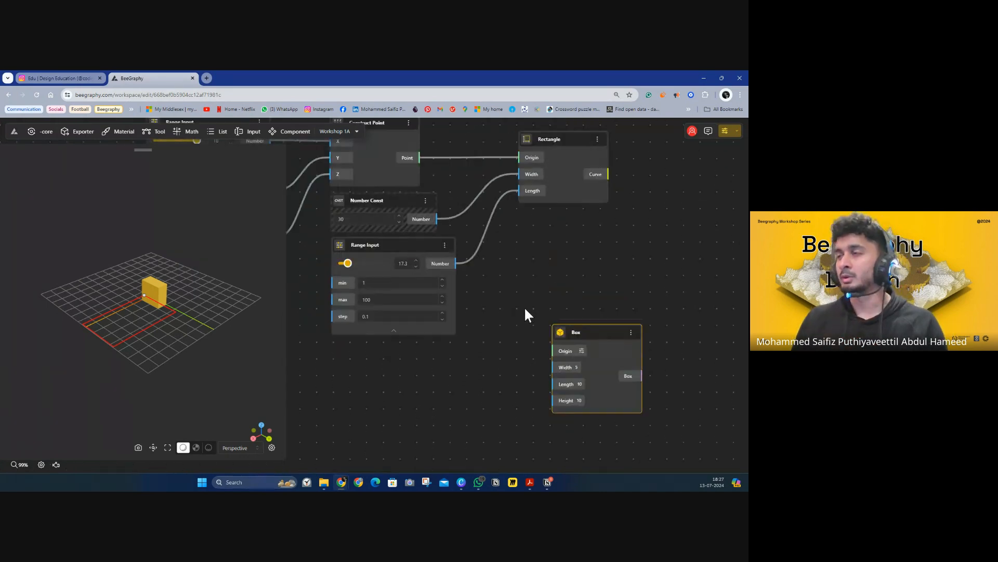
pyautogui.scroll(-3, 503, 315)
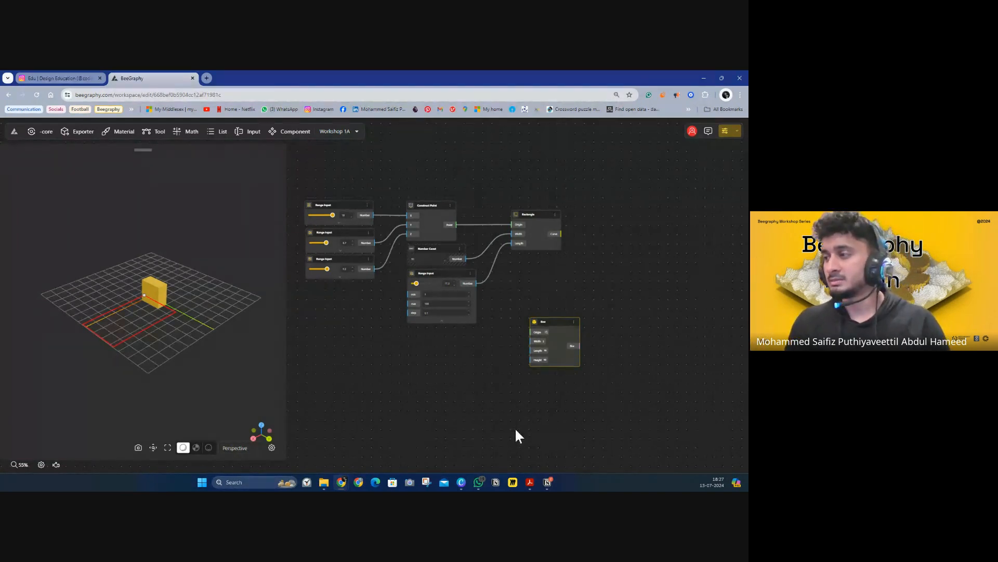
pyautogui.moveTo(529, 478)
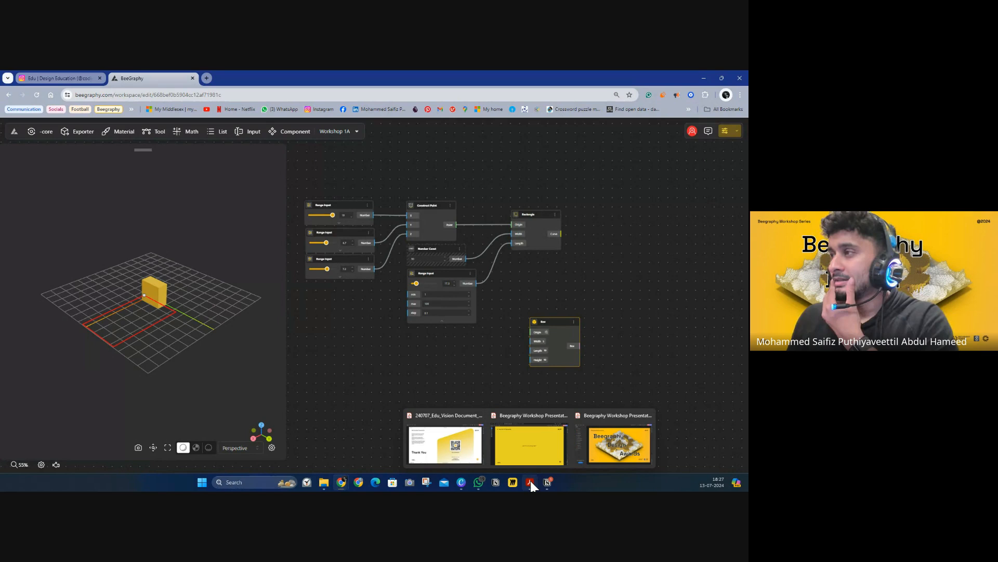
pyautogui.click(539, 452)
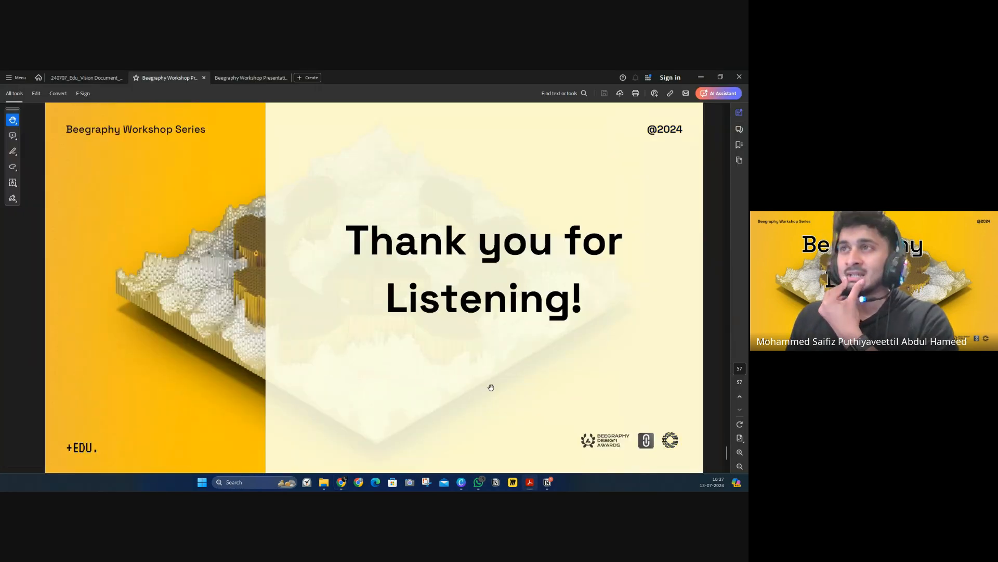